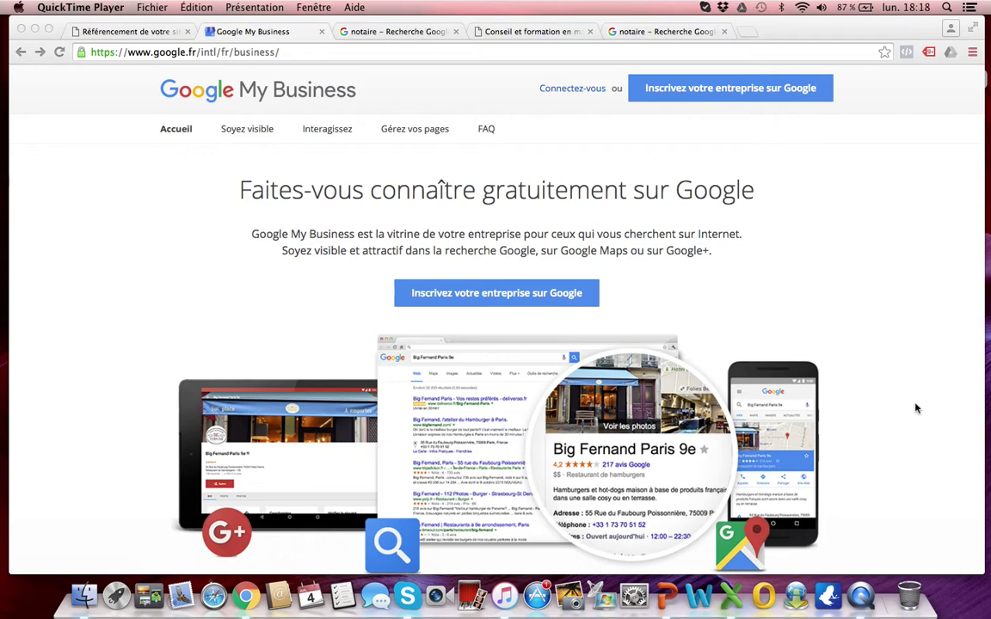
Step: Review the notaire search results and local map pack, then open the full list of notaries
click(404, 35)
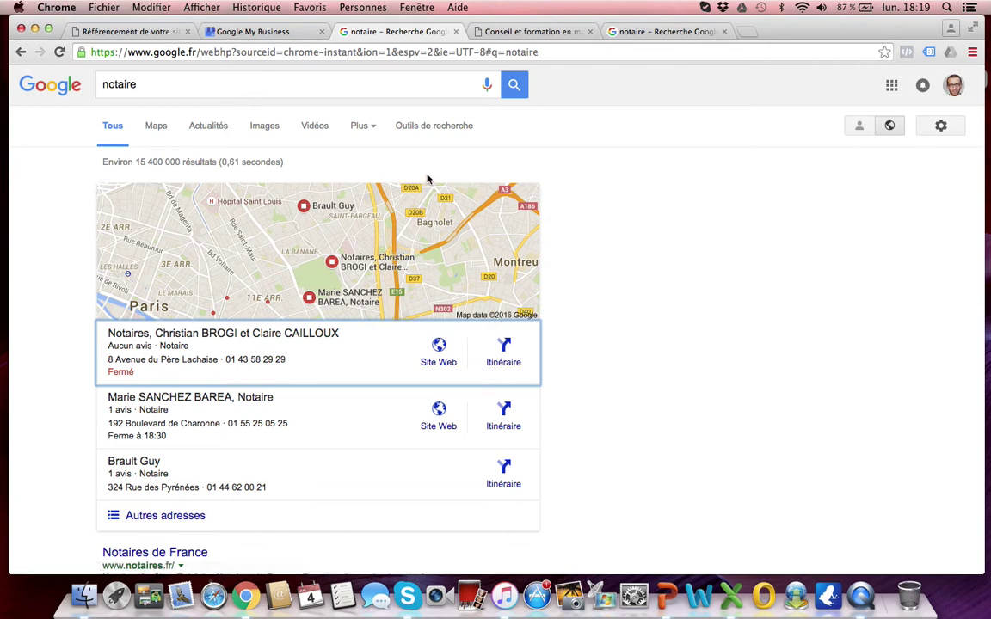
scroll(92, 389, down, 5)
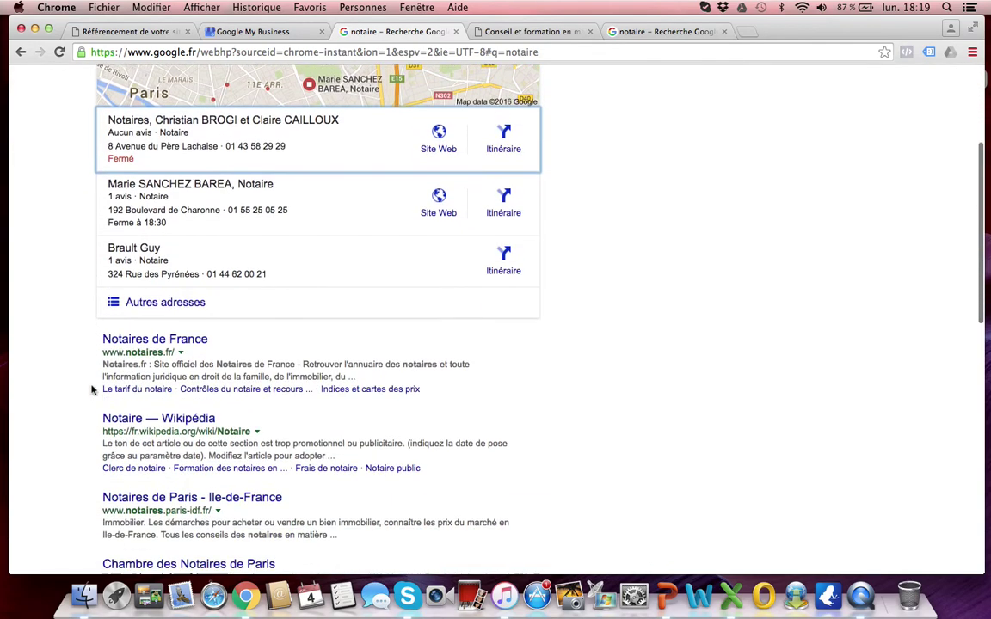
scroll(404, 439, up, 3)
scroll(404, 438, up, 3)
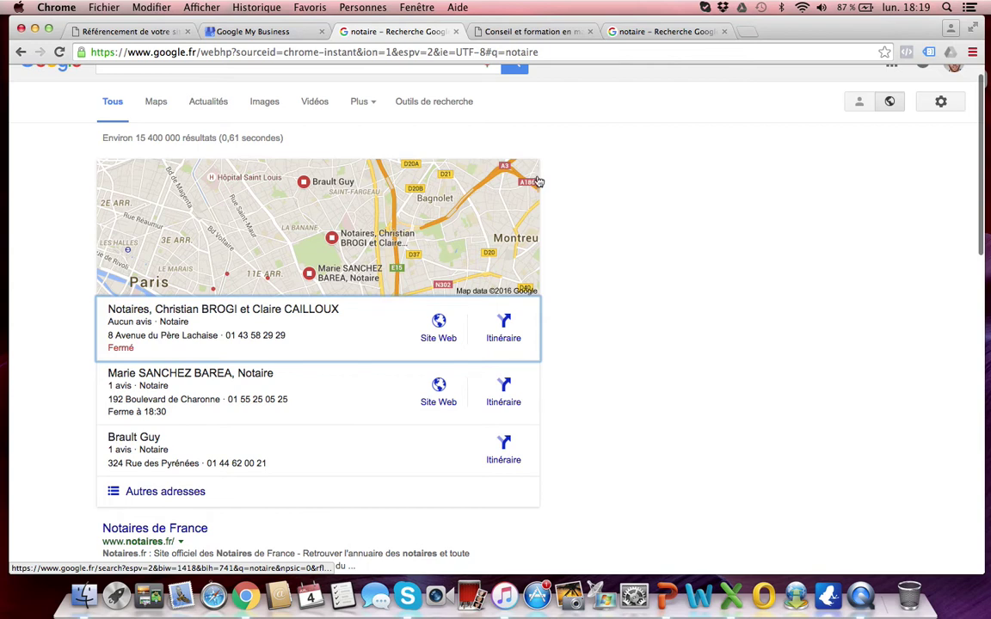
double_click(181, 493)
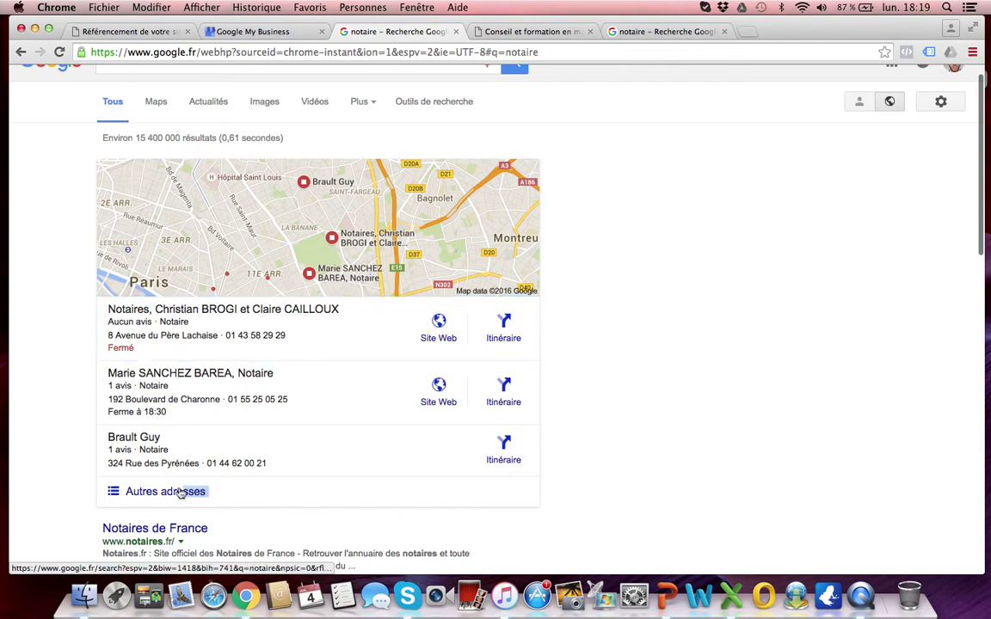
click(77, 407)
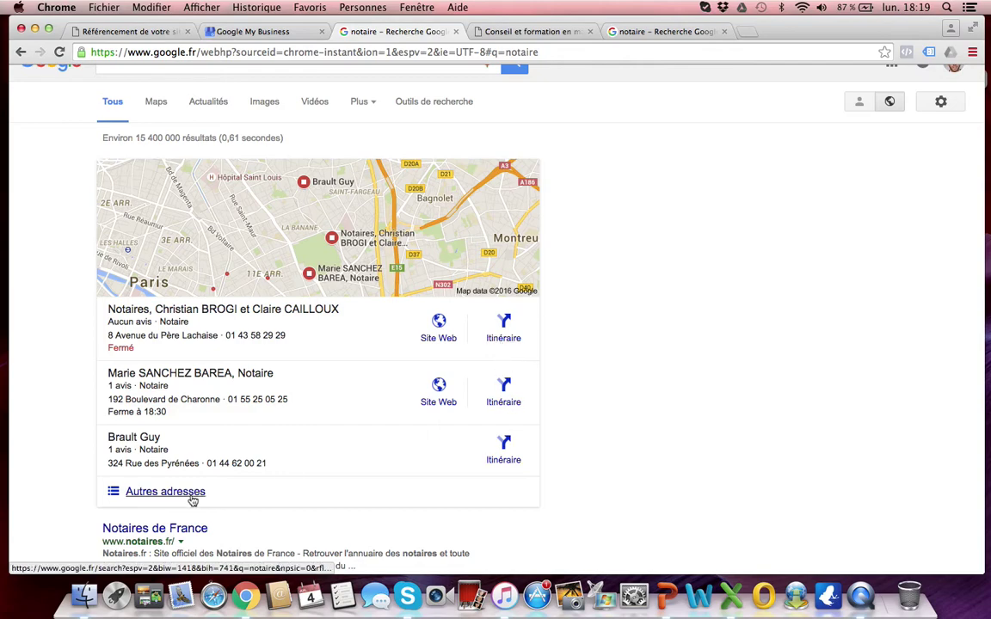
click(159, 494)
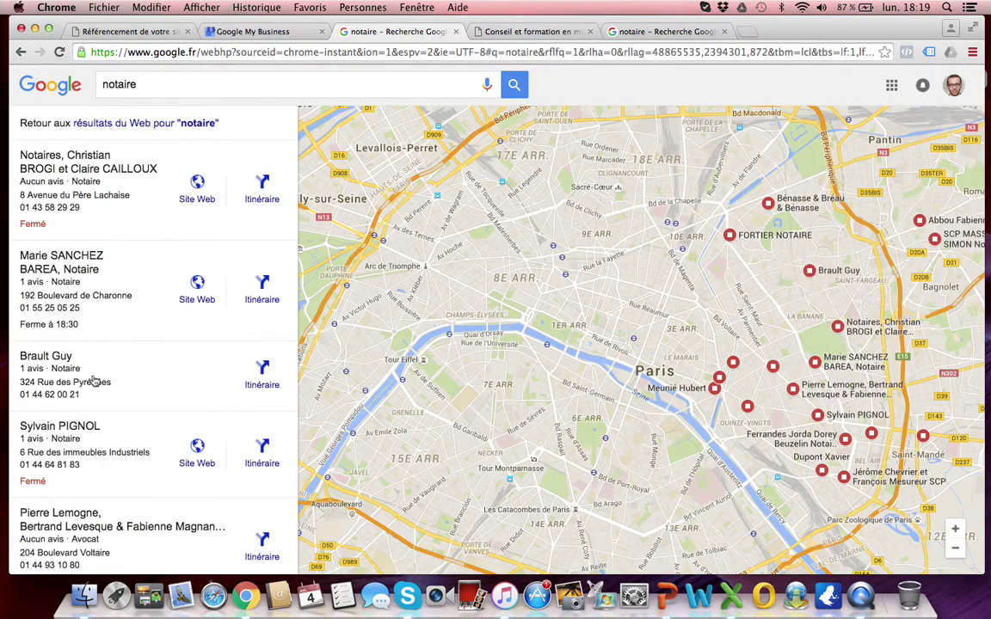
Step: View the expanded notary map list, then start editing the notaire search query
mouse_move(96, 393)
click(149, 85)
Step: Return to the 'résultats du Web pour notaire' page and scroll past its three-notary map pack
click(21, 52)
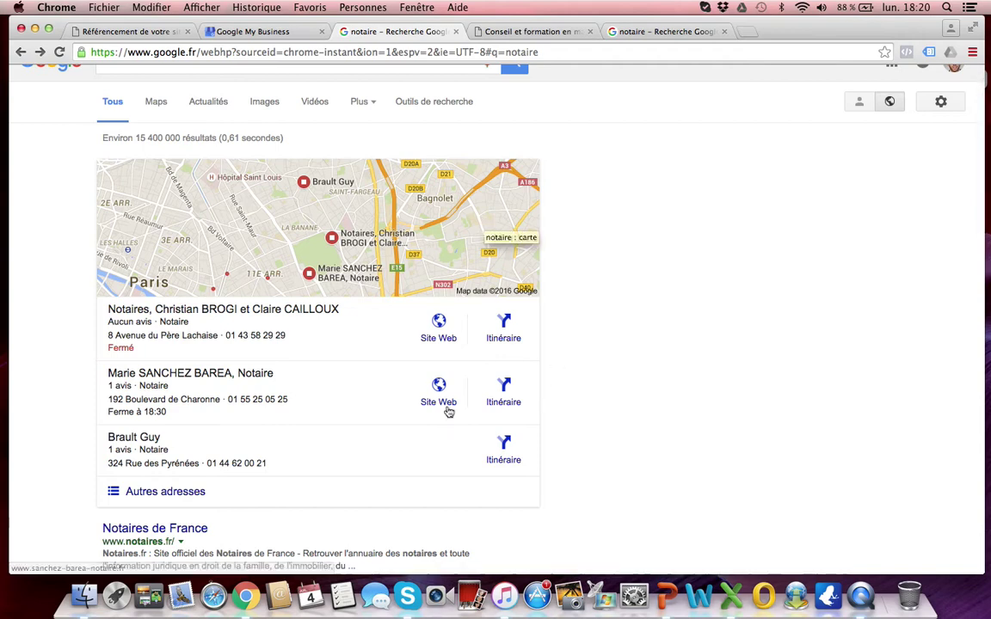
scroll(450, 428, down, 5)
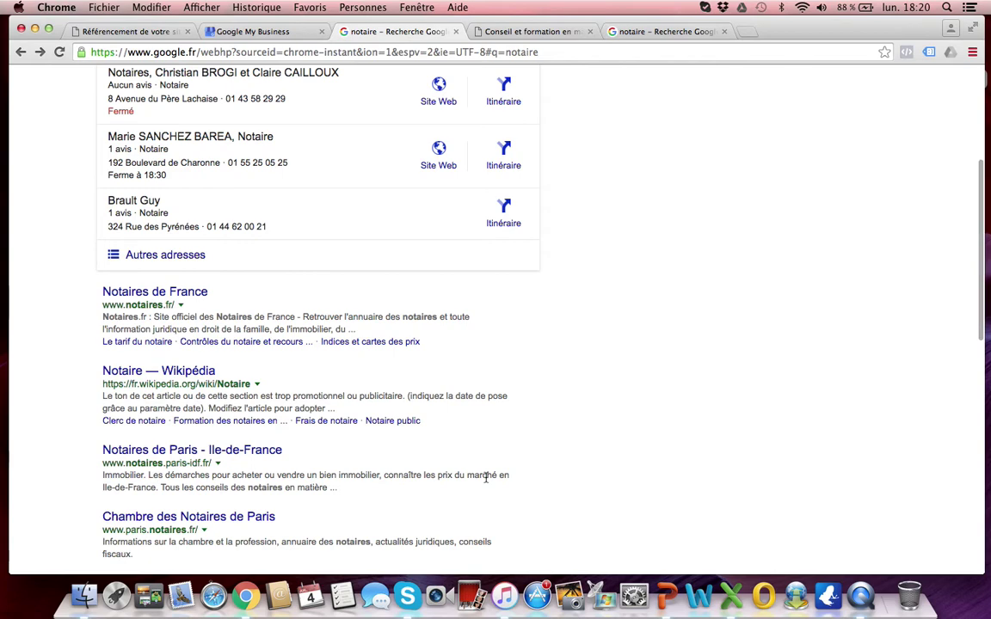
scroll(486, 478, up, 3)
scroll(485, 477, up, 1)
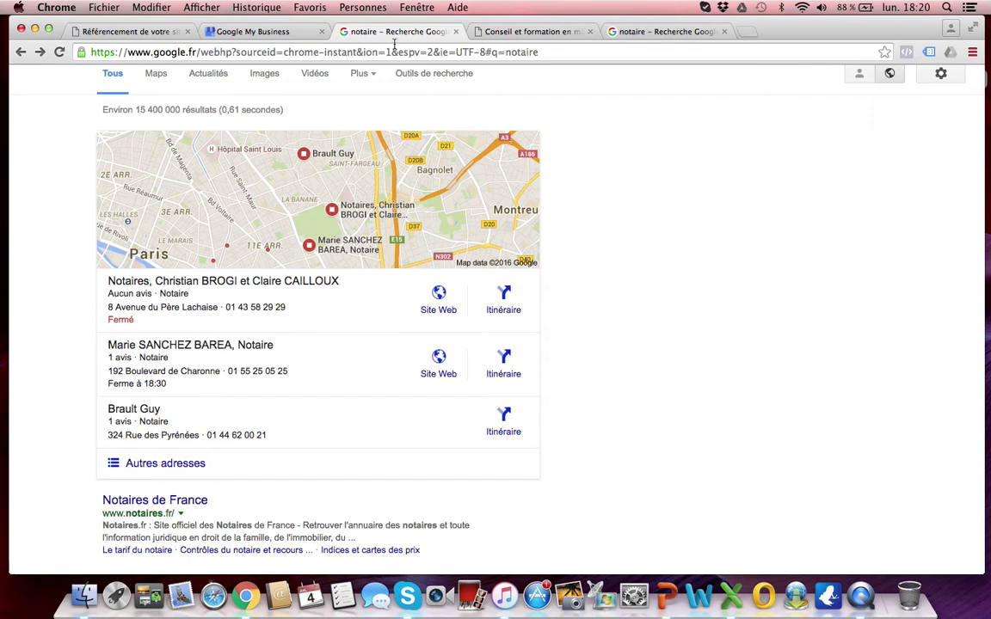
Step: Search Google My Business for 'braquet consulting' and choose 'Ajouter votre établissement'
click(261, 31)
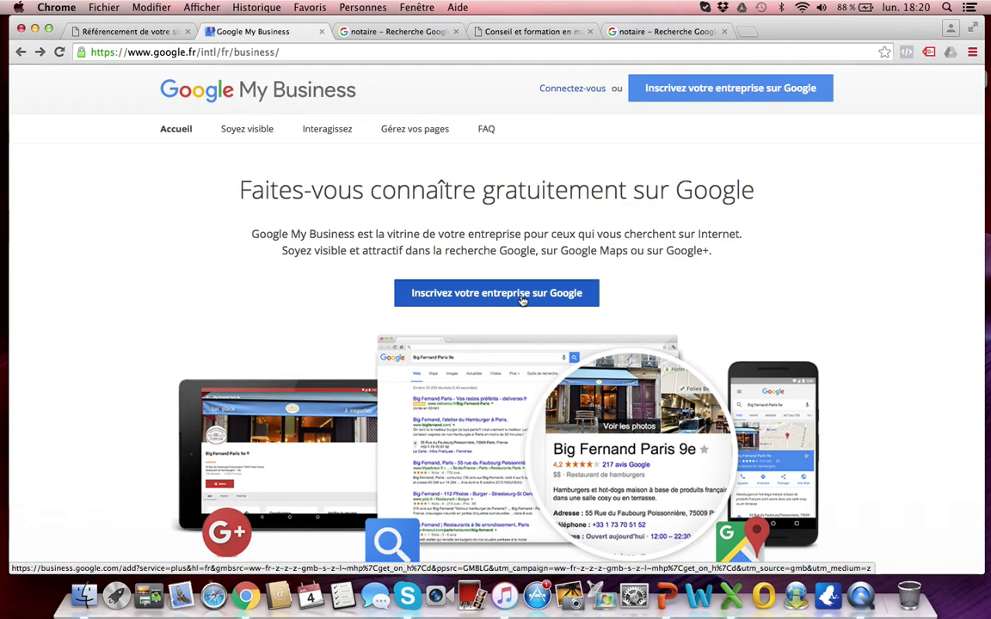
click(522, 299)
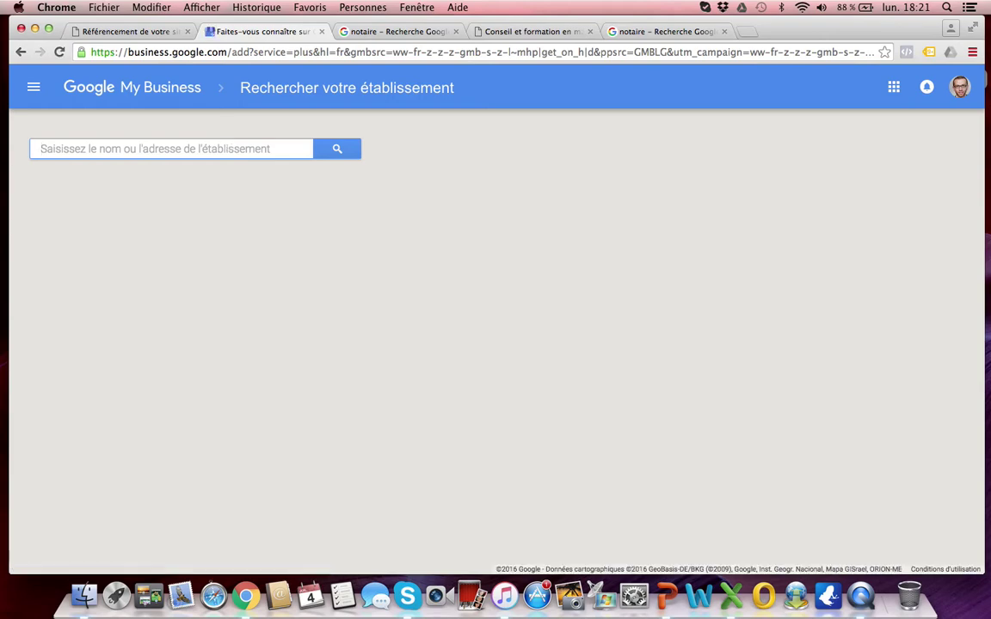
text(braquet con)
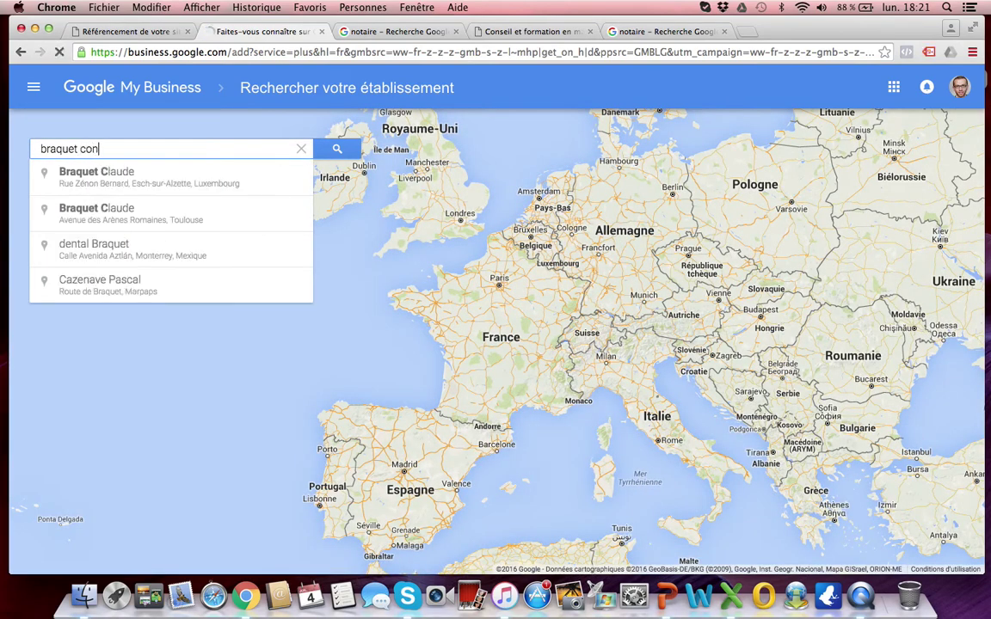
text(sulting)
click(337, 150)
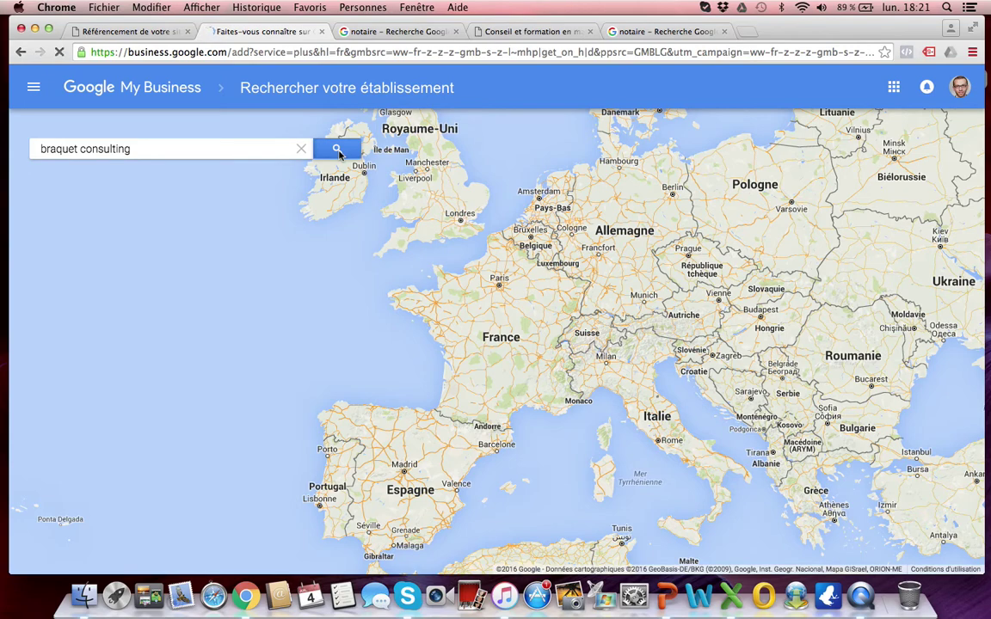
click(147, 252)
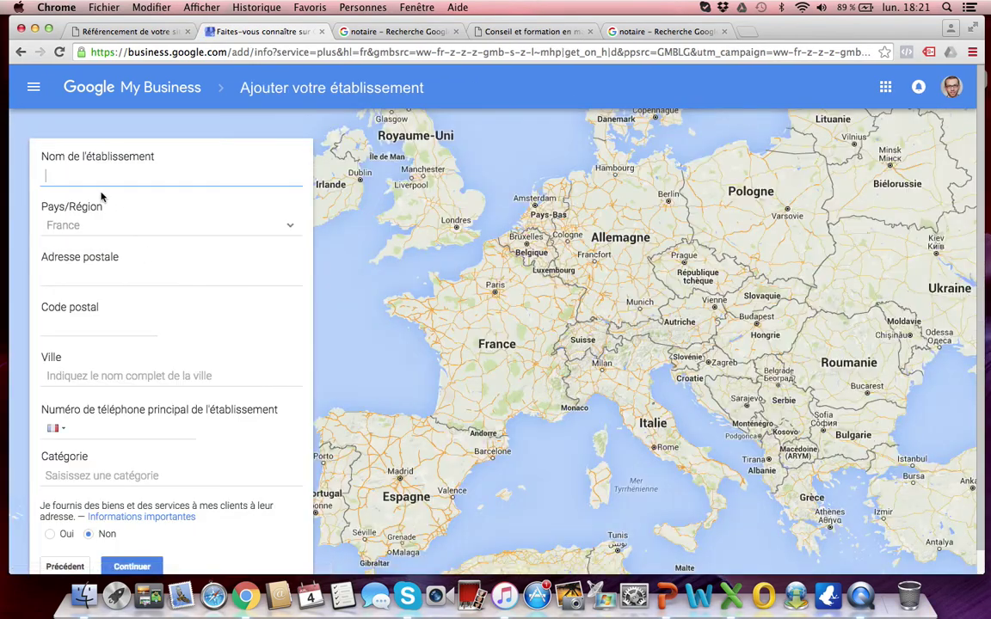
text(Braquet Consulting)
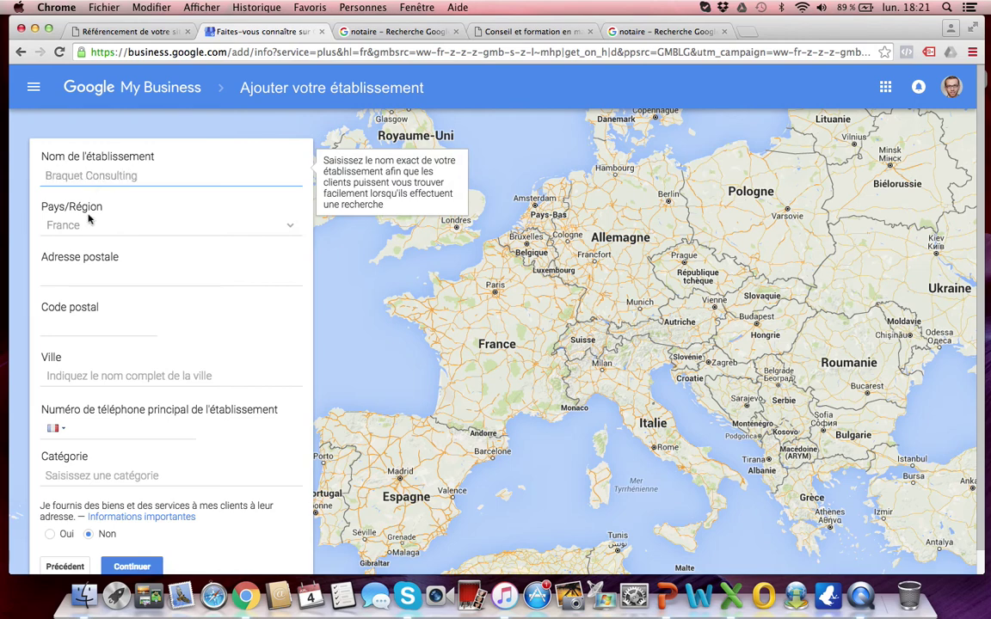
click(82, 275)
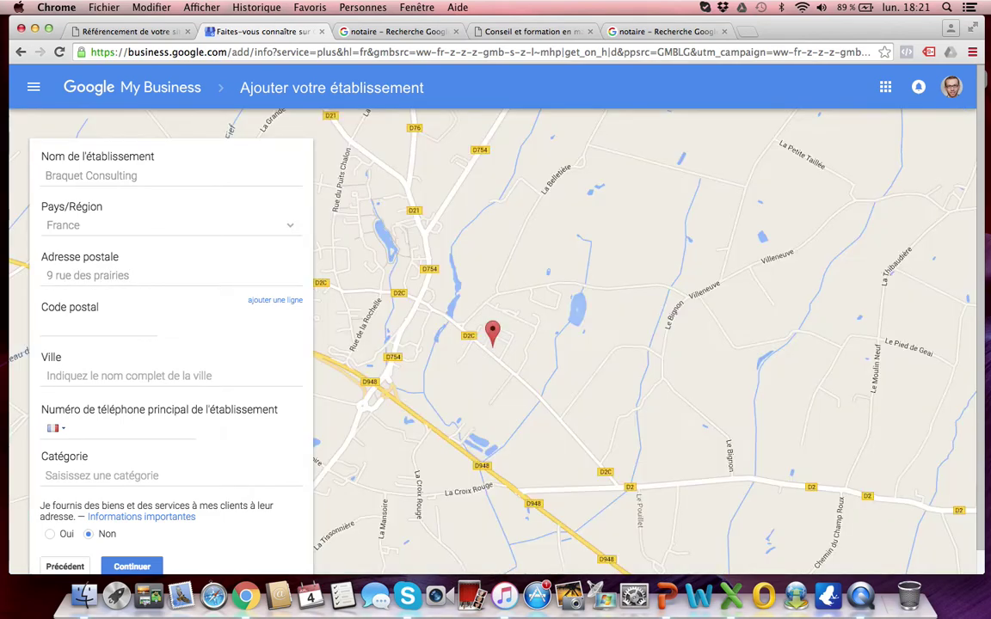
click(77, 323)
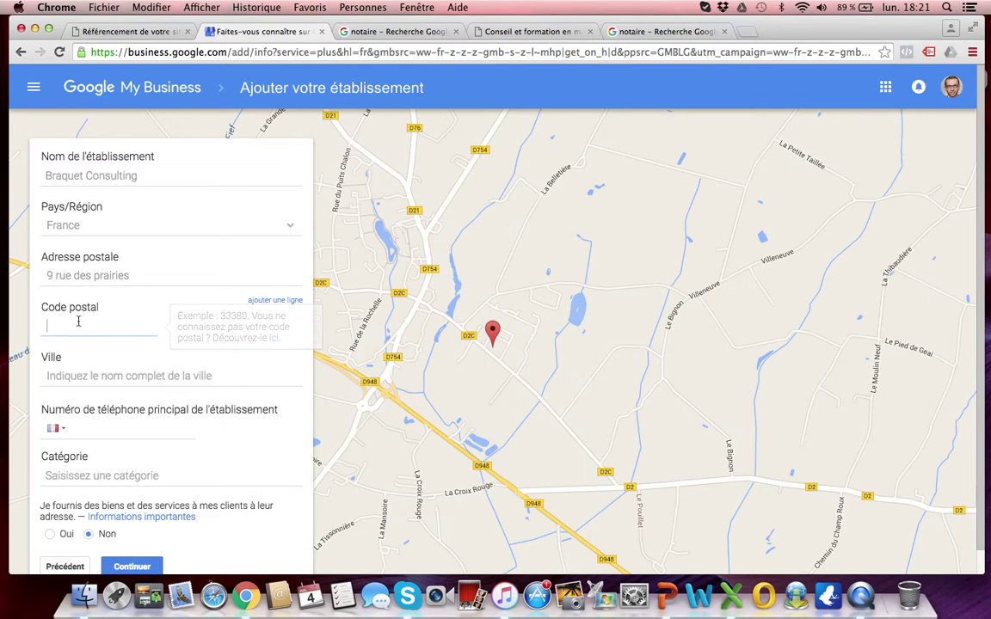
text(75020)
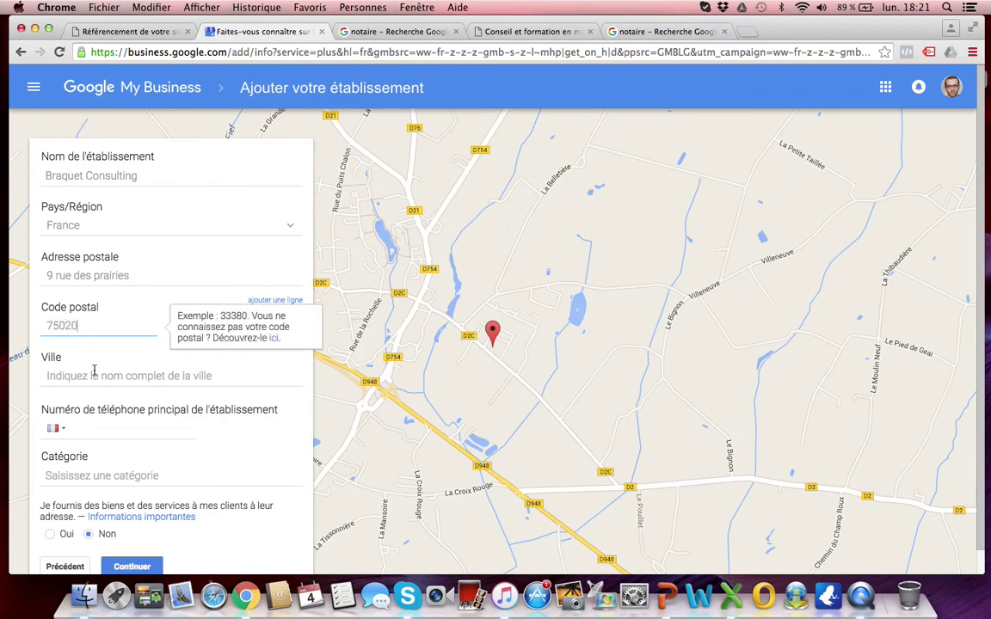
click(95, 373)
text(Paris)
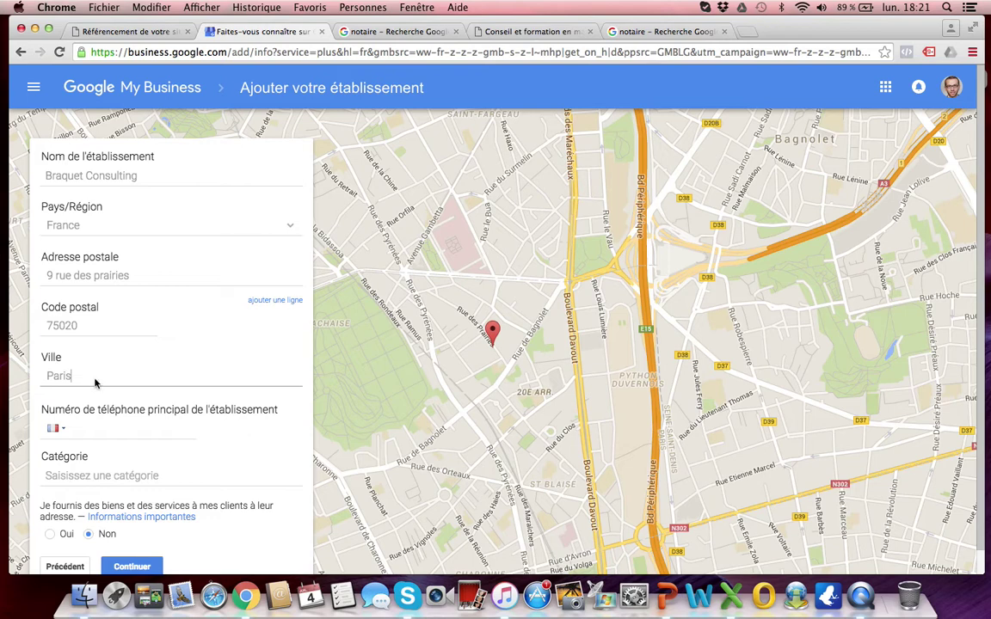
click(102, 428)
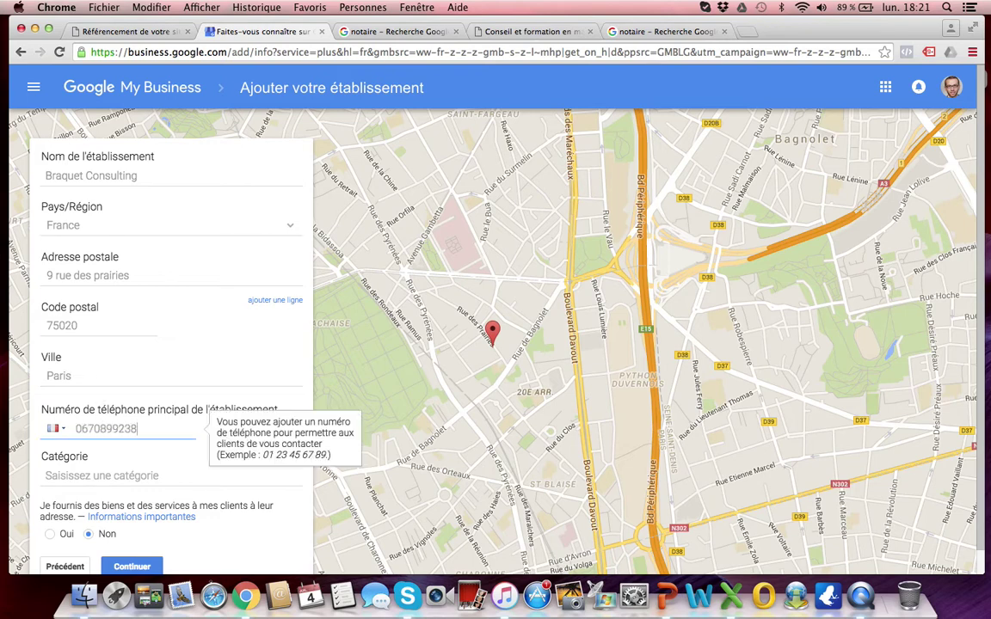
Step: Set the category to Service de marketing Internet, answer Oui to serving clients at their address, and continue
click(98, 476)
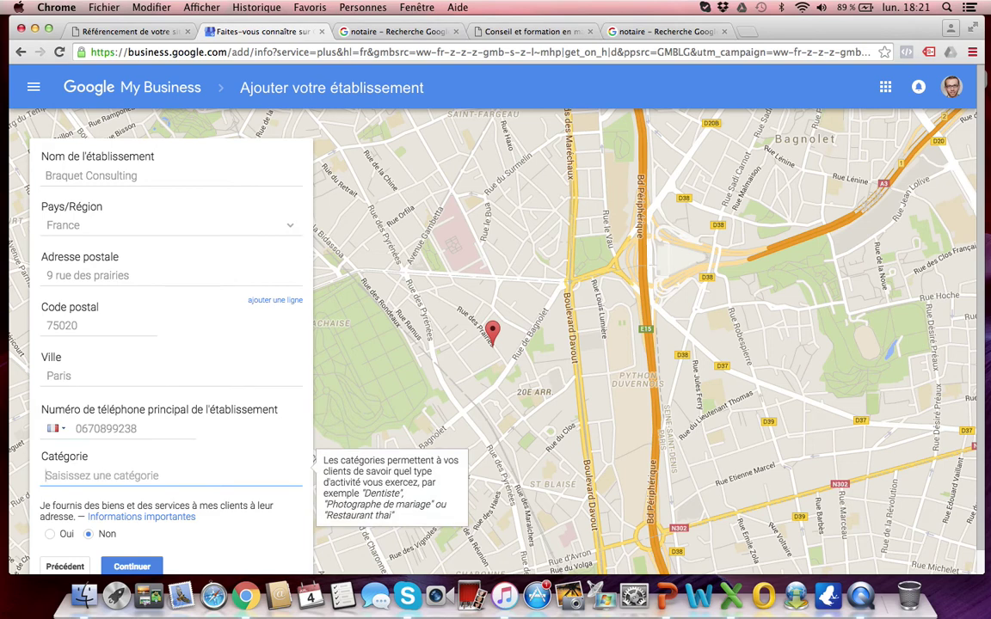
text(web)
key(BackSpace)
key(BackSpace)
key(BackSpace)
text(Internet)
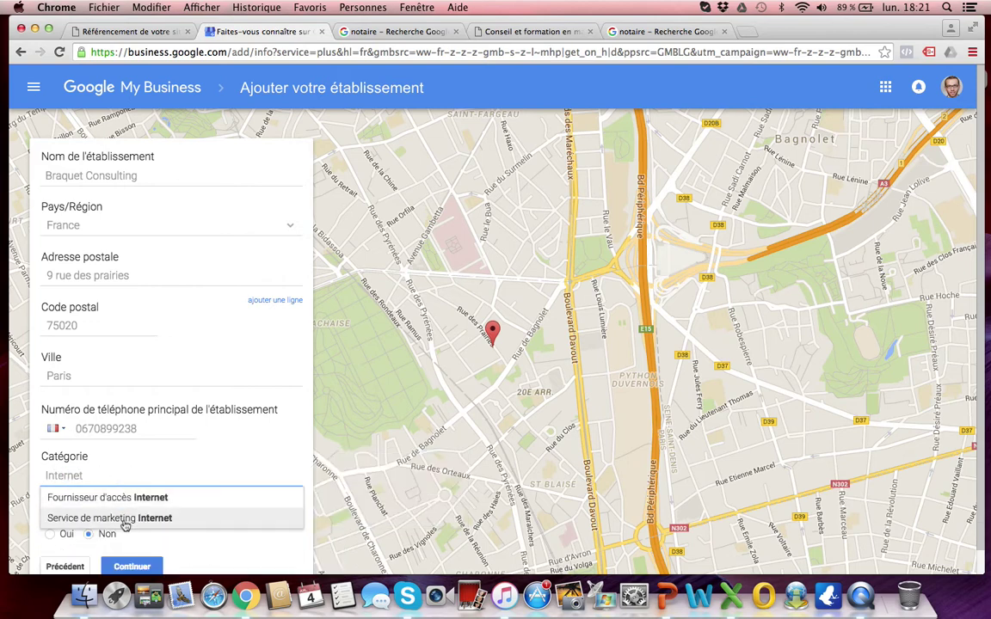
click(125, 521)
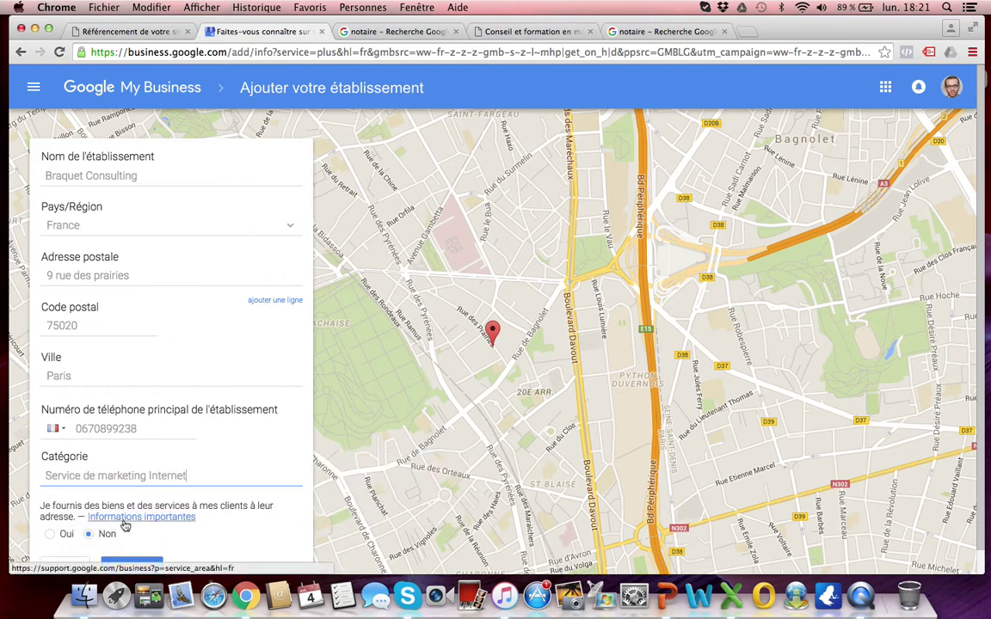
scroll(221, 449, down, 1)
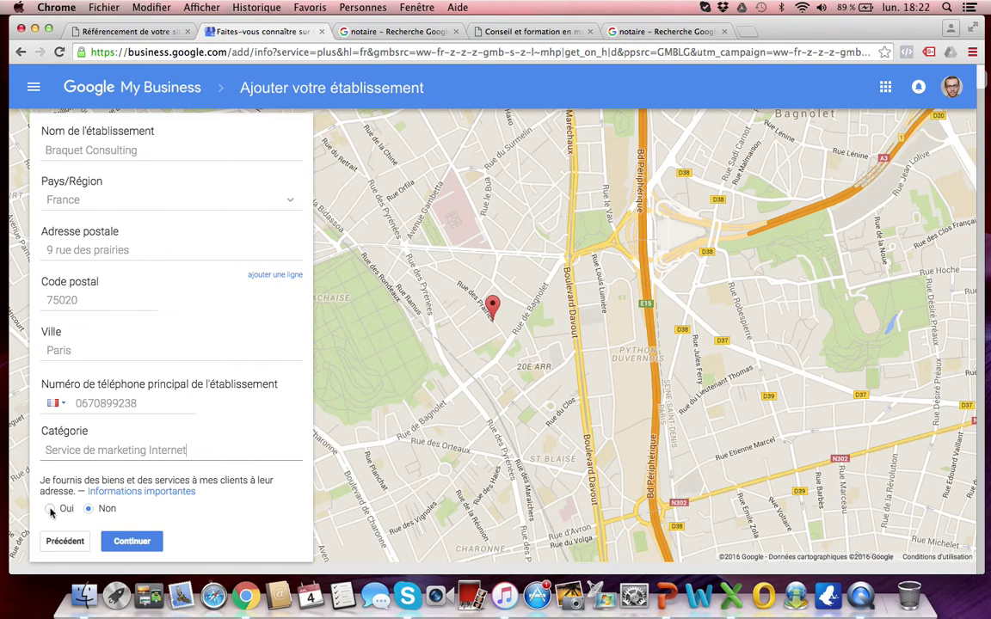
click(50, 509)
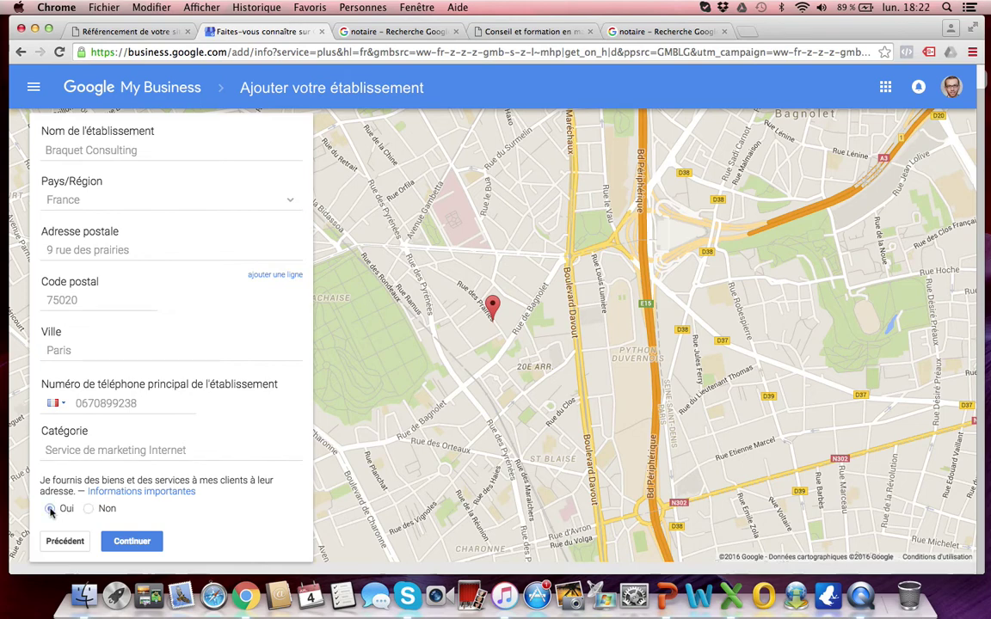
click(139, 543)
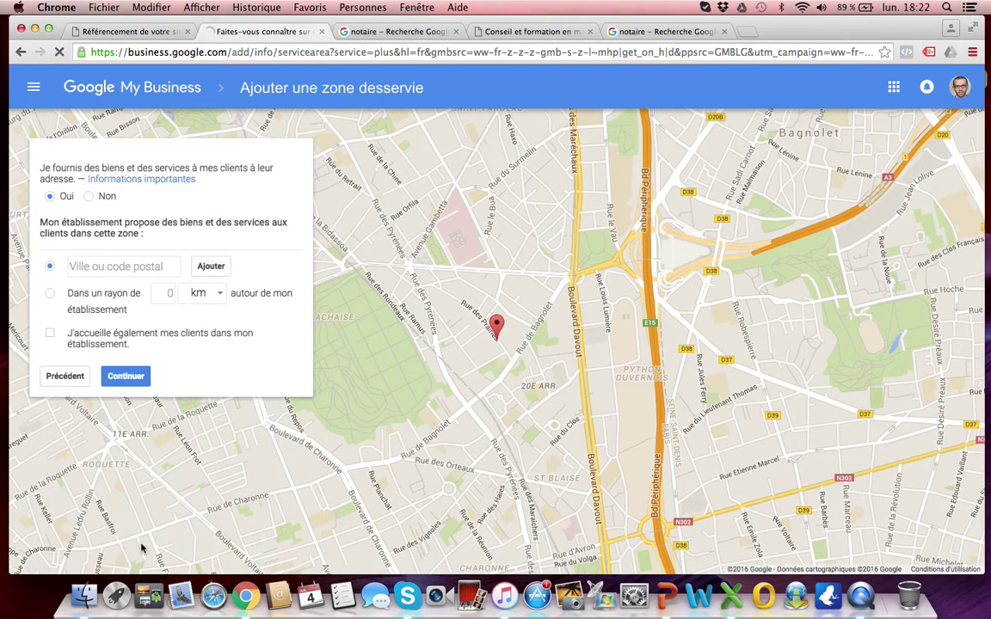
Step: Choose 'Dans un rayon de' with a 1000 km service radius and continue
click(51, 294)
click(166, 294)
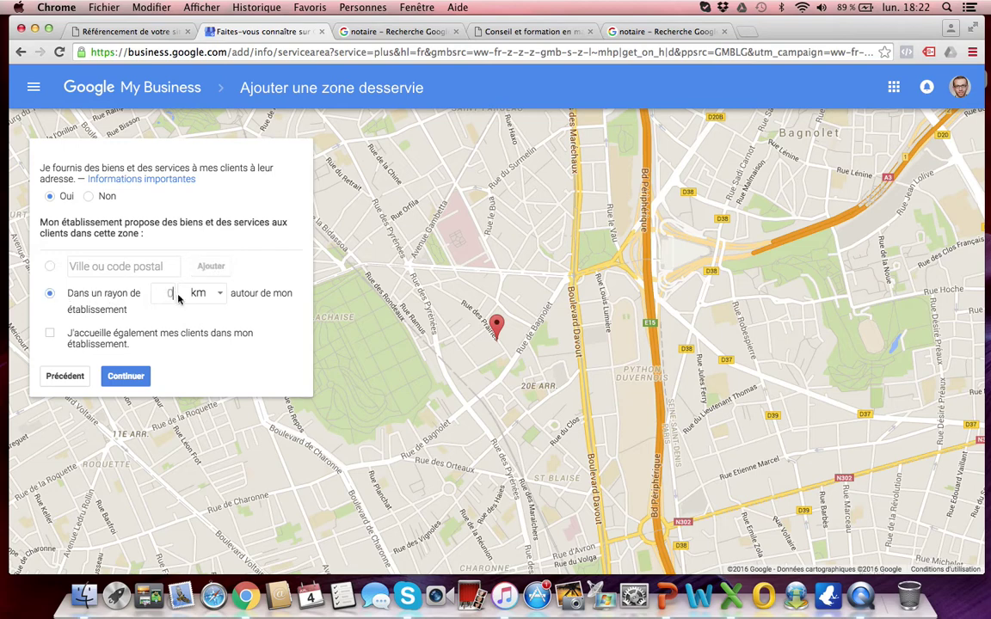
text(000)
click(126, 377)
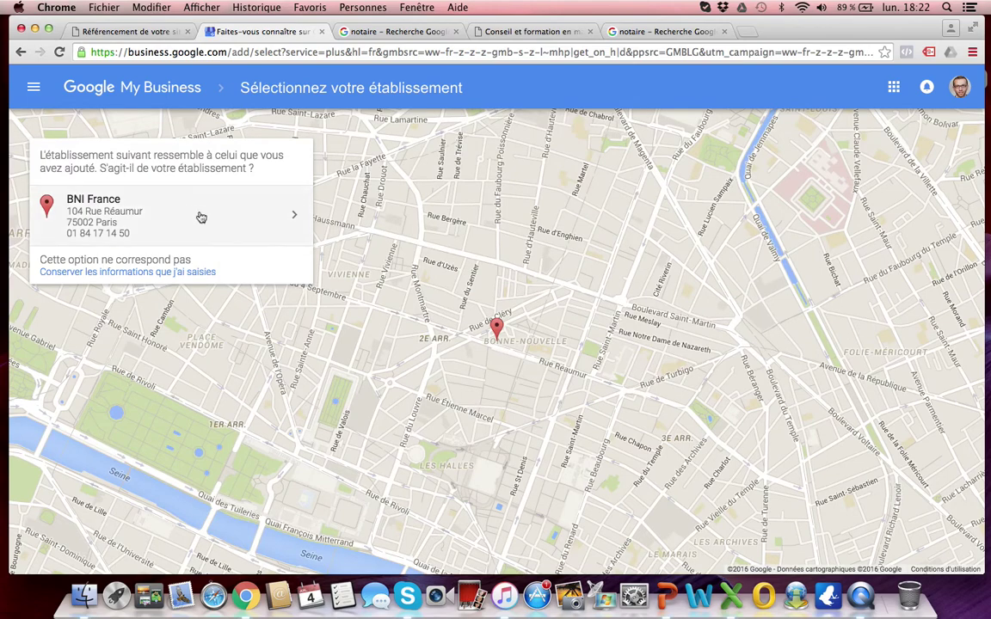
Step: Keep the entered details over the BNI France suggestion, accept the management authorization, and continue
click(152, 272)
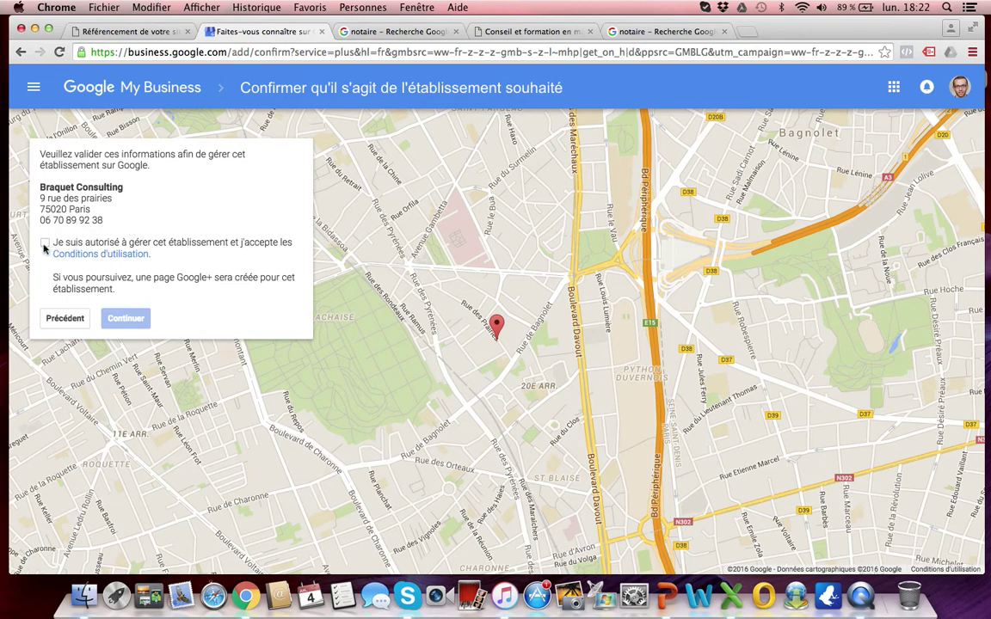
click(46, 246)
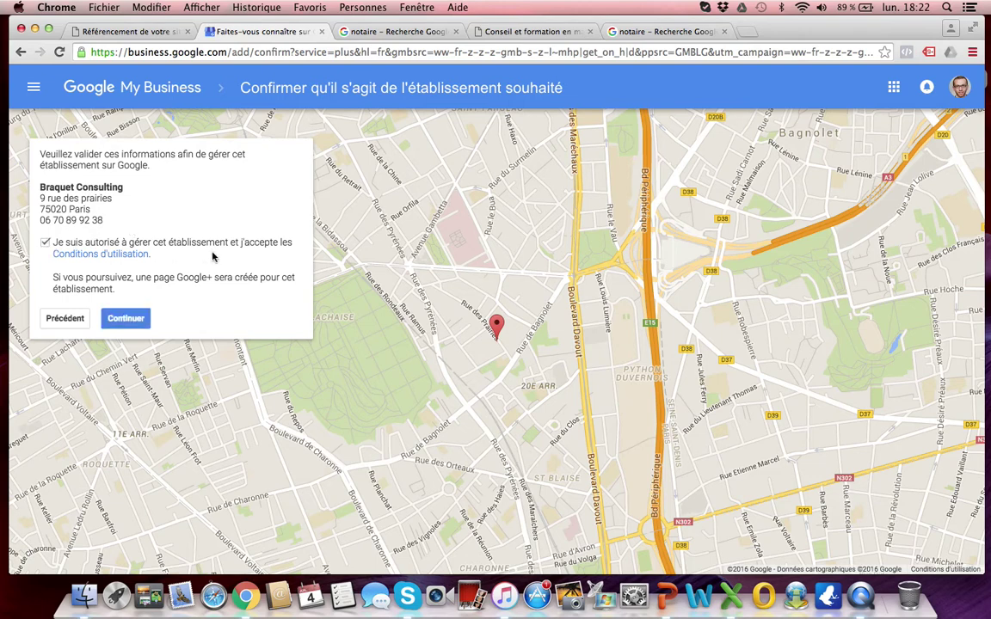
click(125, 319)
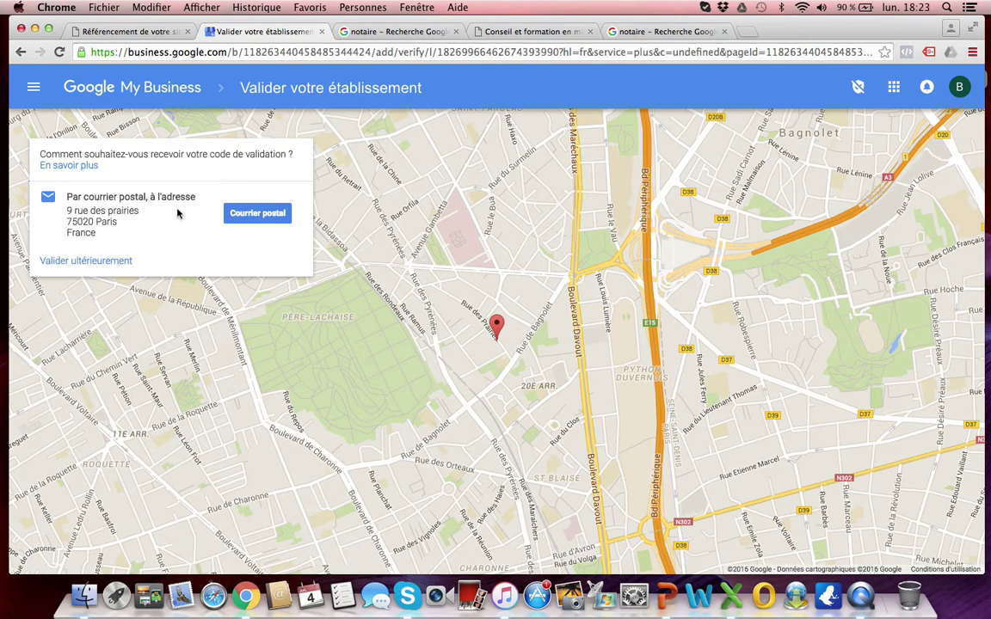
Step: Choose 'Valider ultérieurement' and close the welcome dialog to reach the dashboard
click(109, 261)
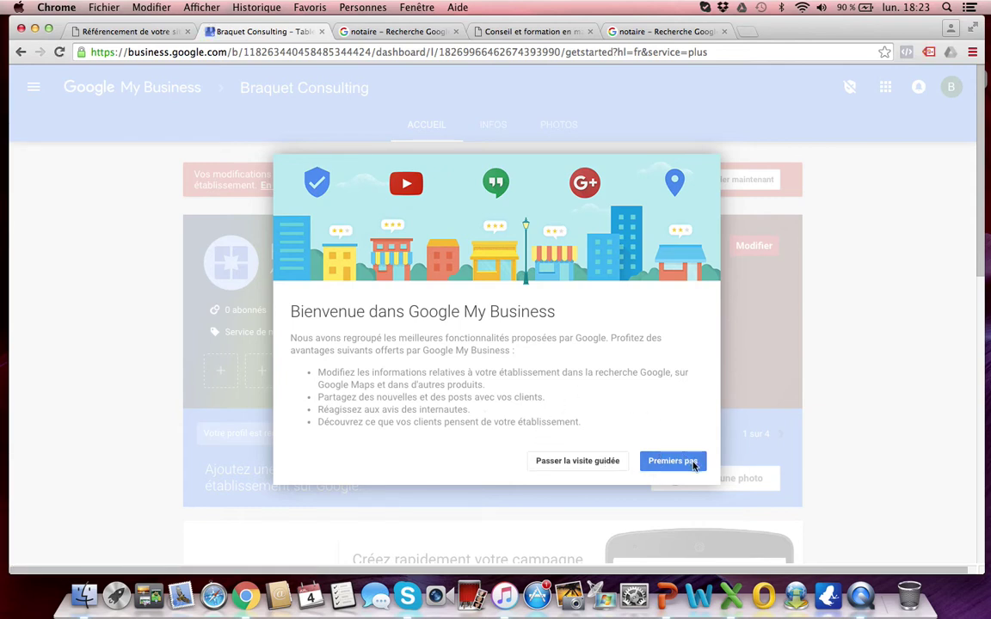
click(595, 462)
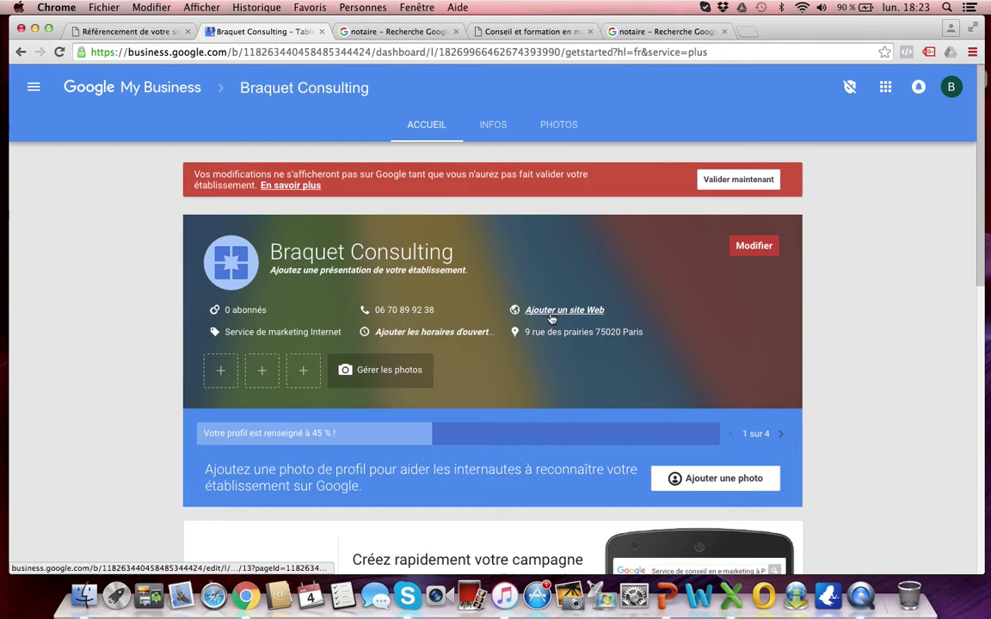
click(515, 33)
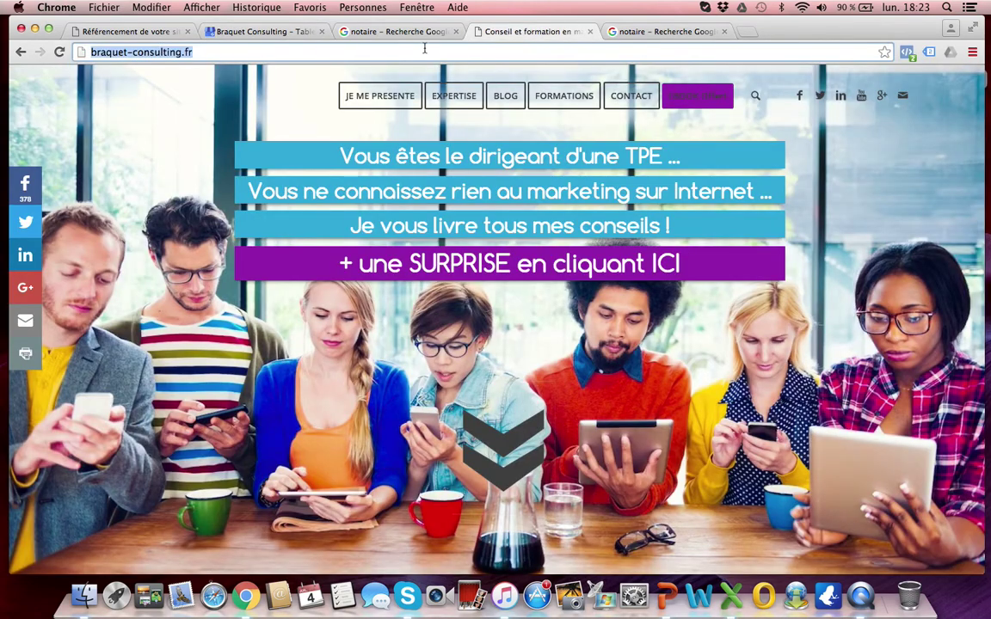
click(274, 32)
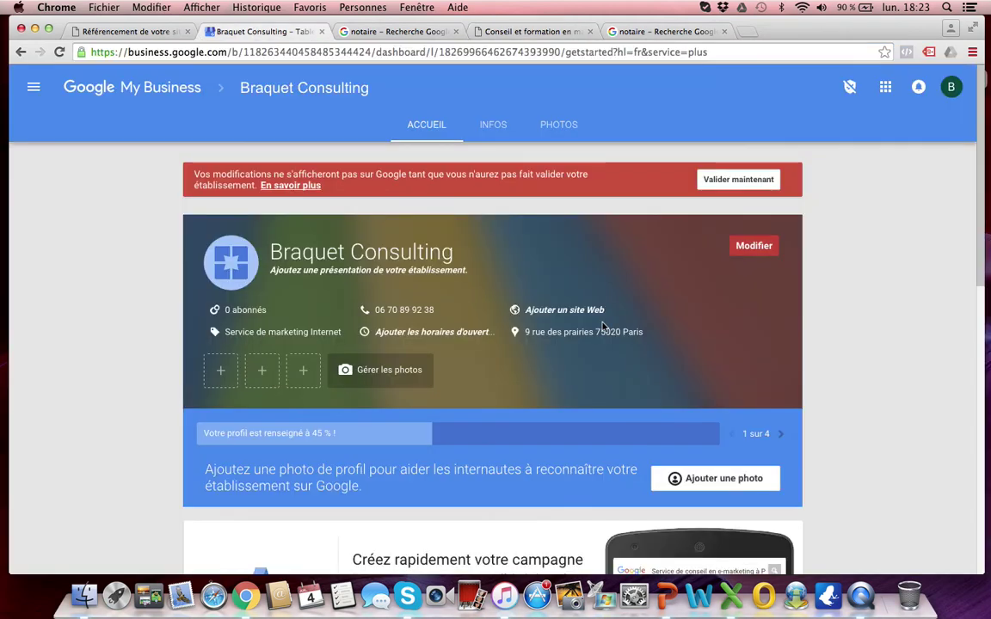
click(551, 312)
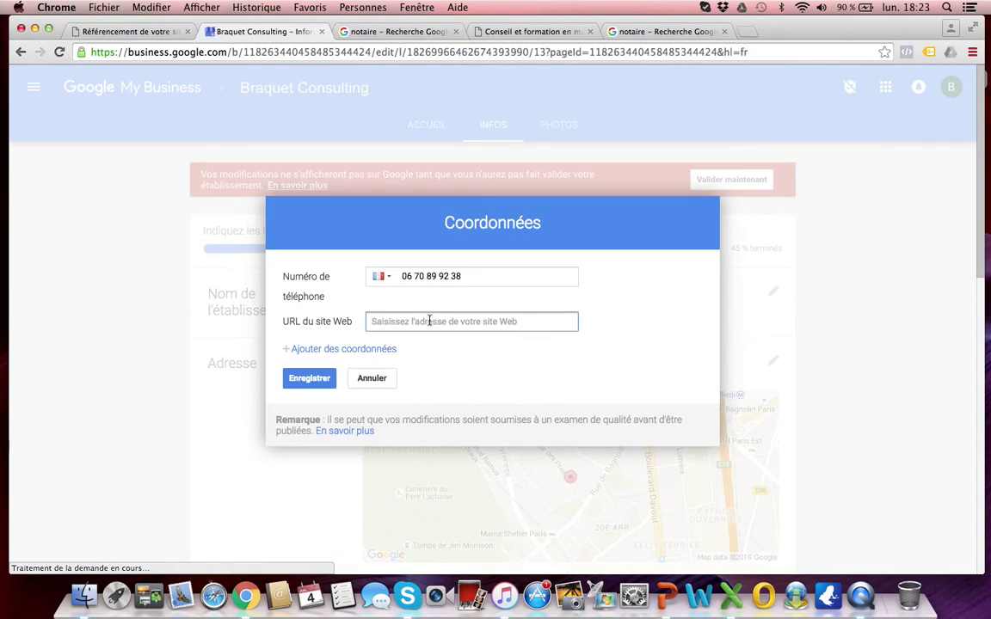
text(http://braquet-consulting.fr/)
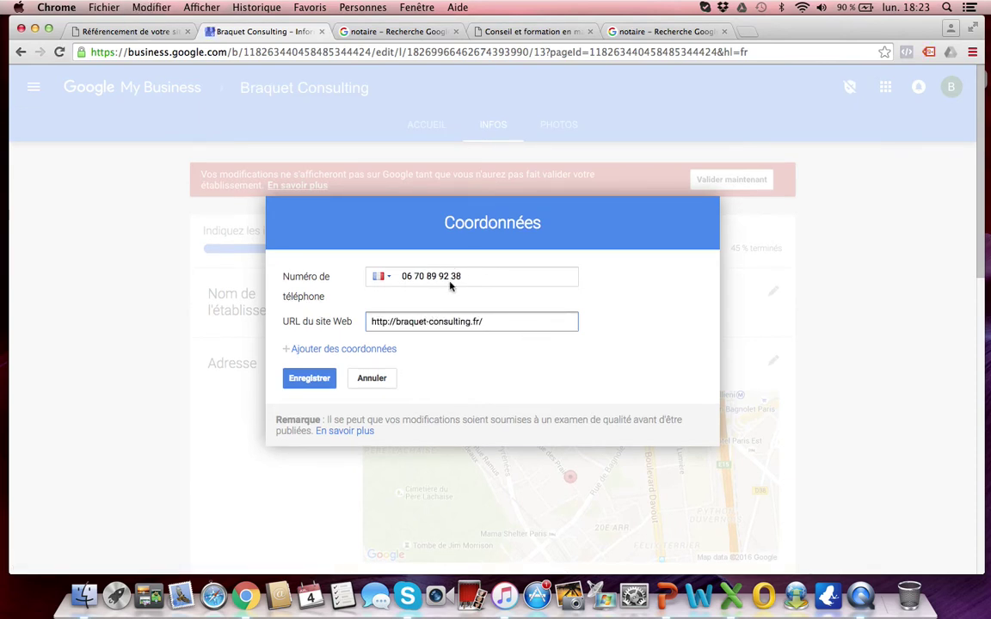
click(341, 353)
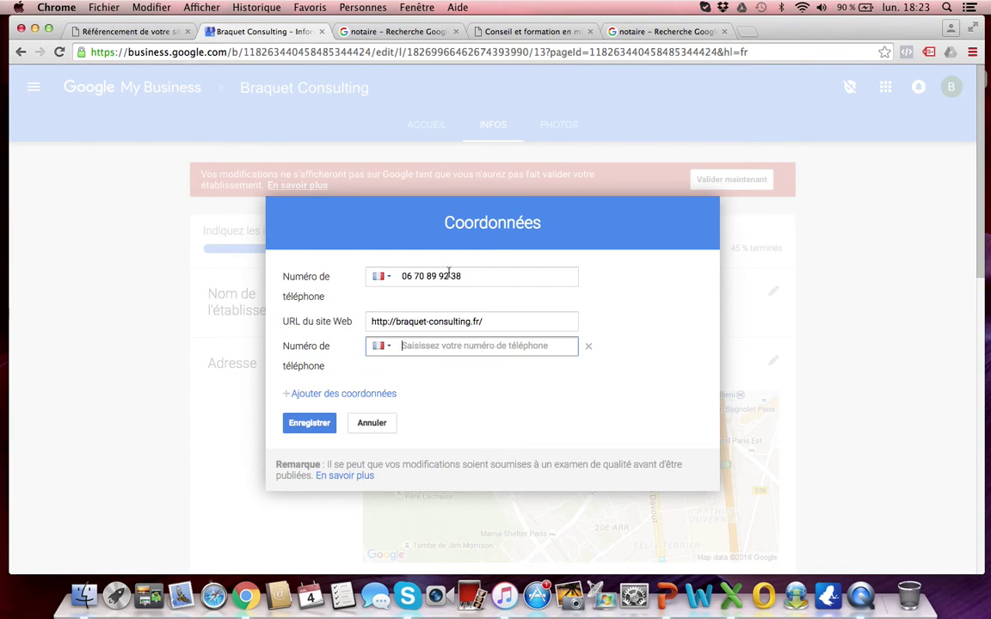
click(310, 424)
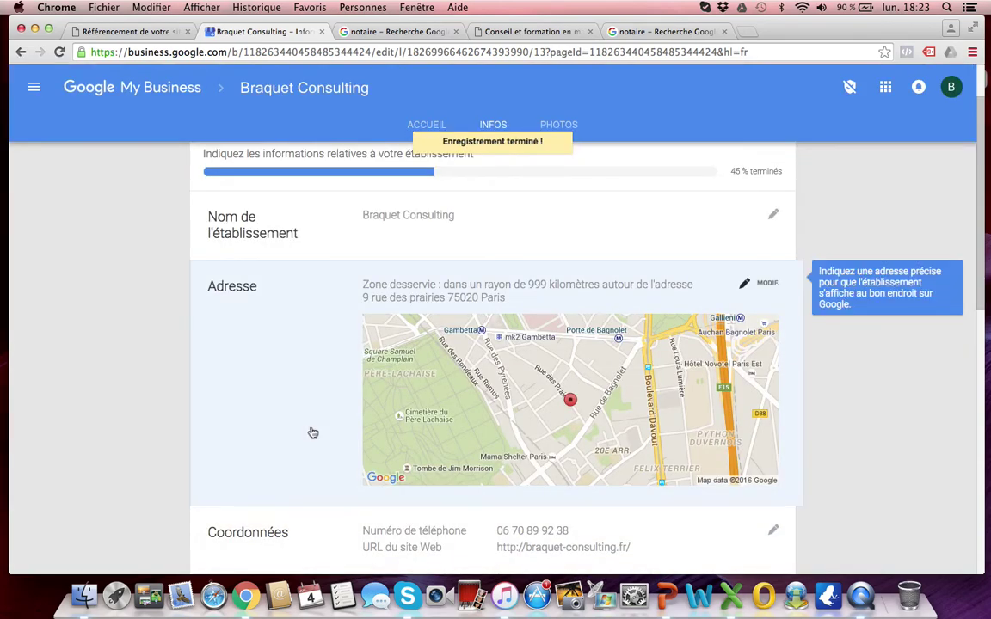
Step: Finish with 'Modifications terminées' on the Infos page and open the listing's Photos page
scroll(313, 433, down, 5)
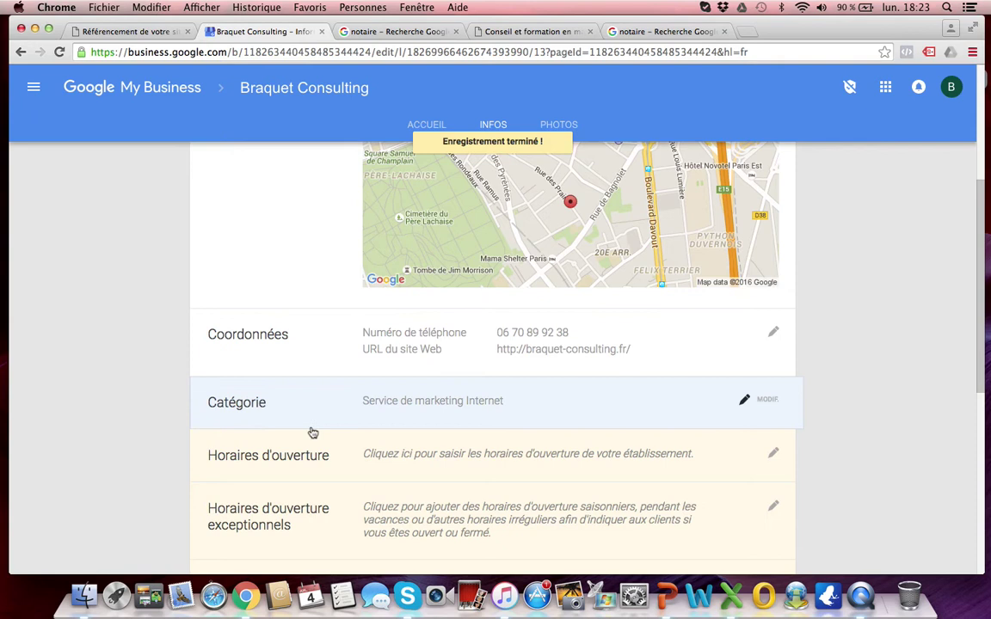
scroll(313, 432, down, 2)
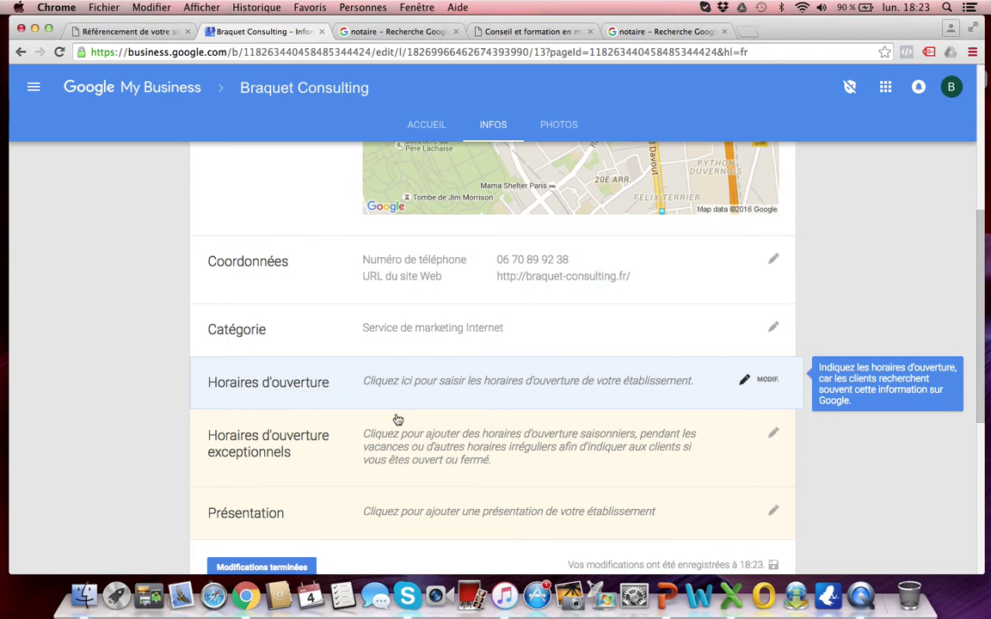
scroll(337, 440, down, 3)
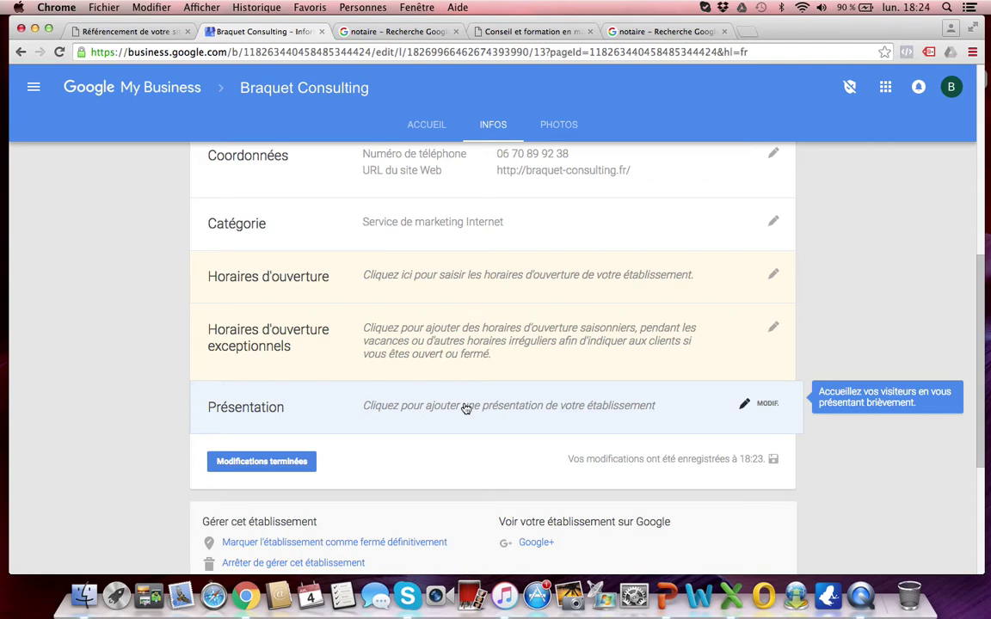
scroll(466, 408, down, 3)
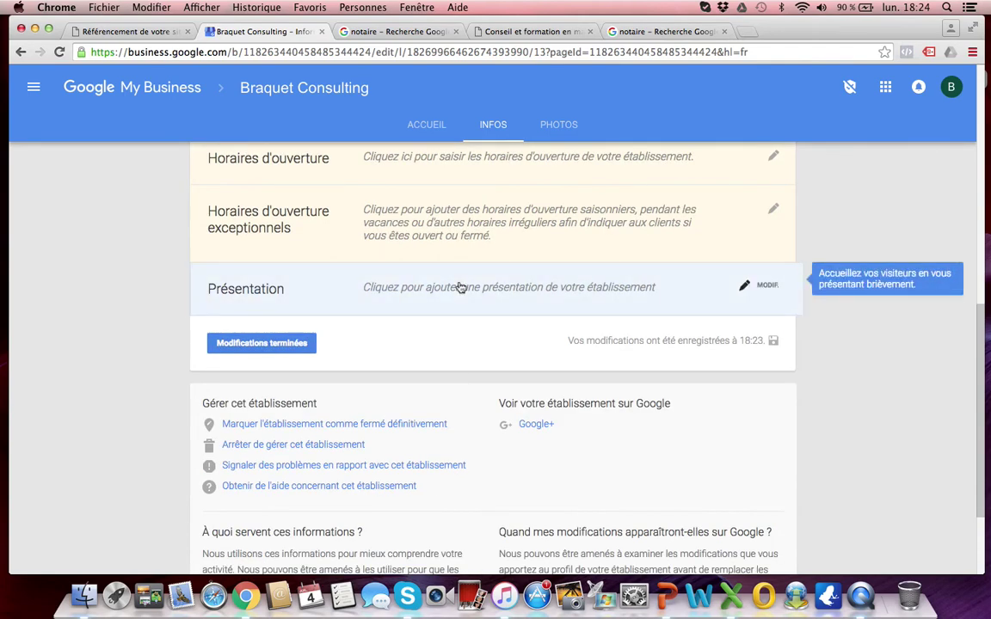
click(279, 343)
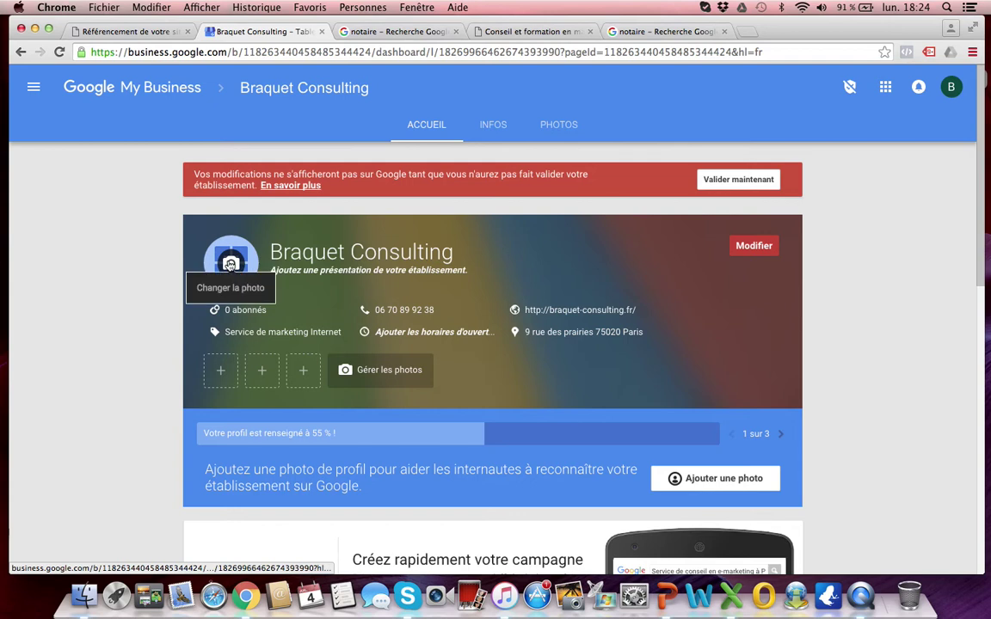
click(237, 267)
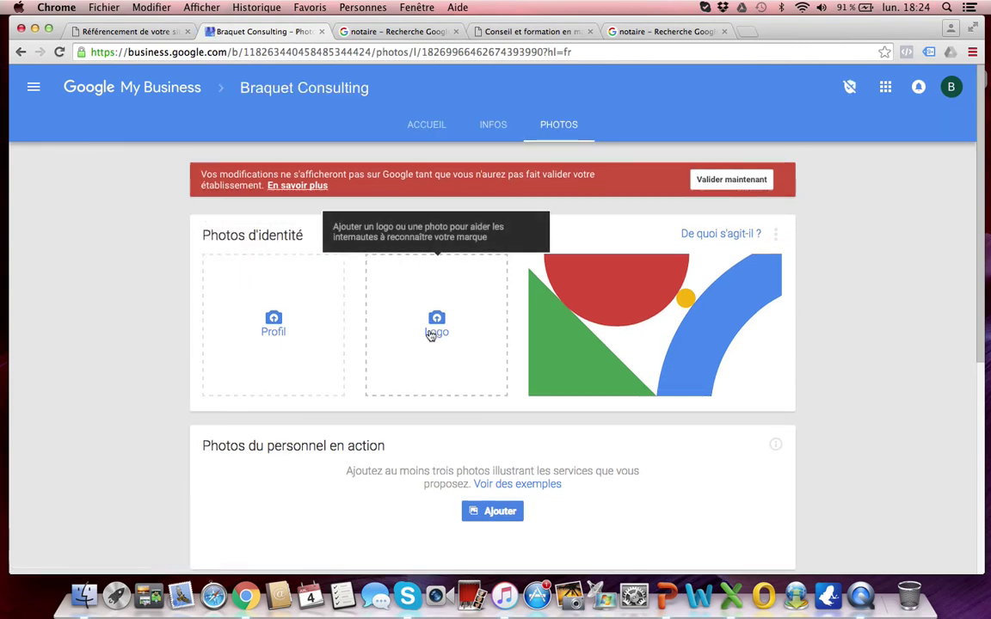
Step: Upload logoBraquetConsultingHD.jpg from Bureau > Google My Business as the listing's logo
scroll(154, 310, down, 2)
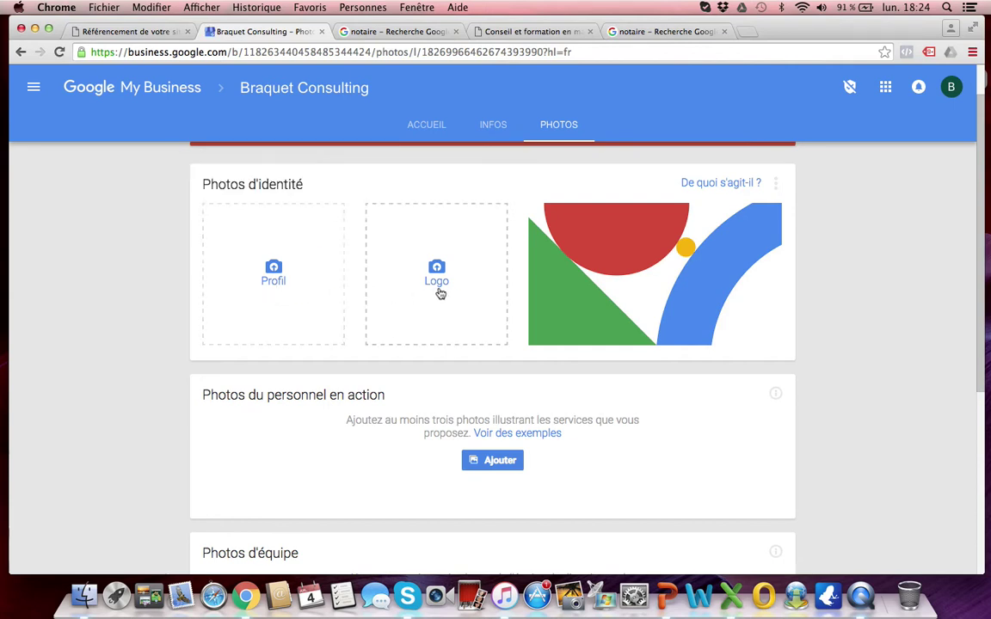
scroll(438, 293, down, 5)
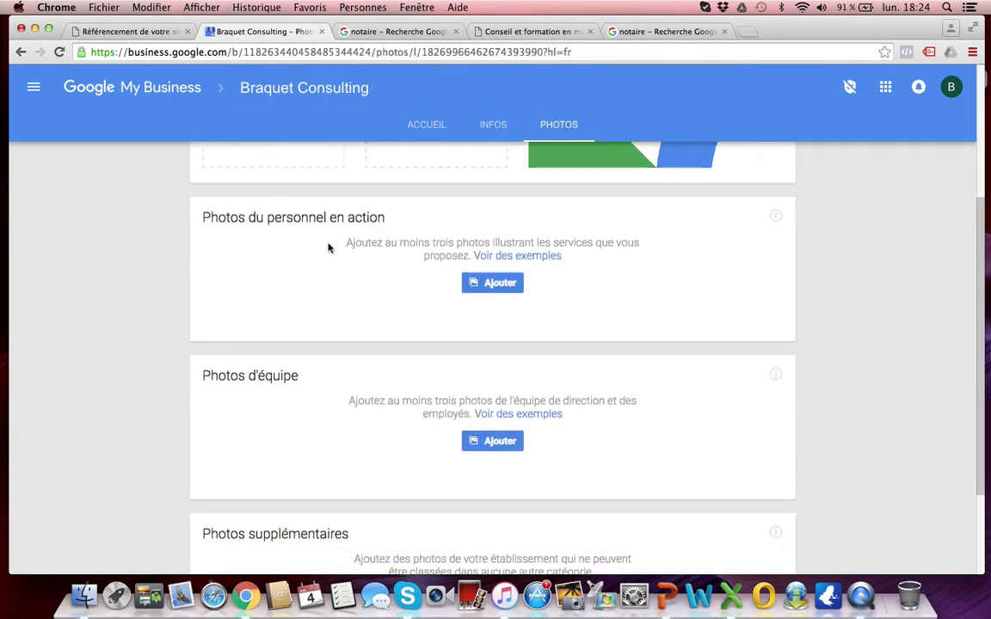
scroll(371, 348, down, 2)
scroll(370, 346, down, 2)
scroll(452, 418, up, 10)
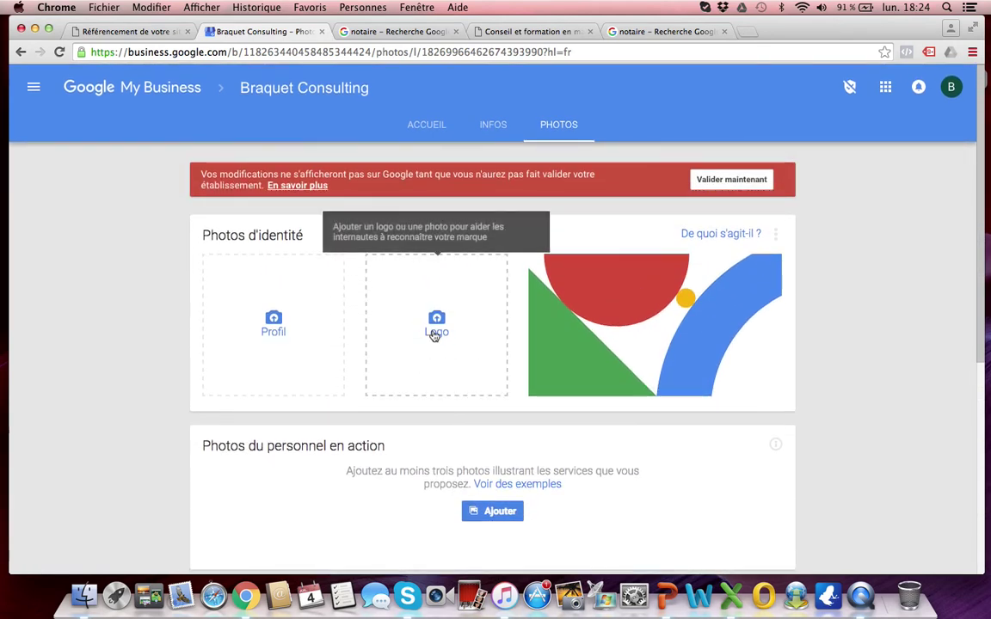
click(434, 334)
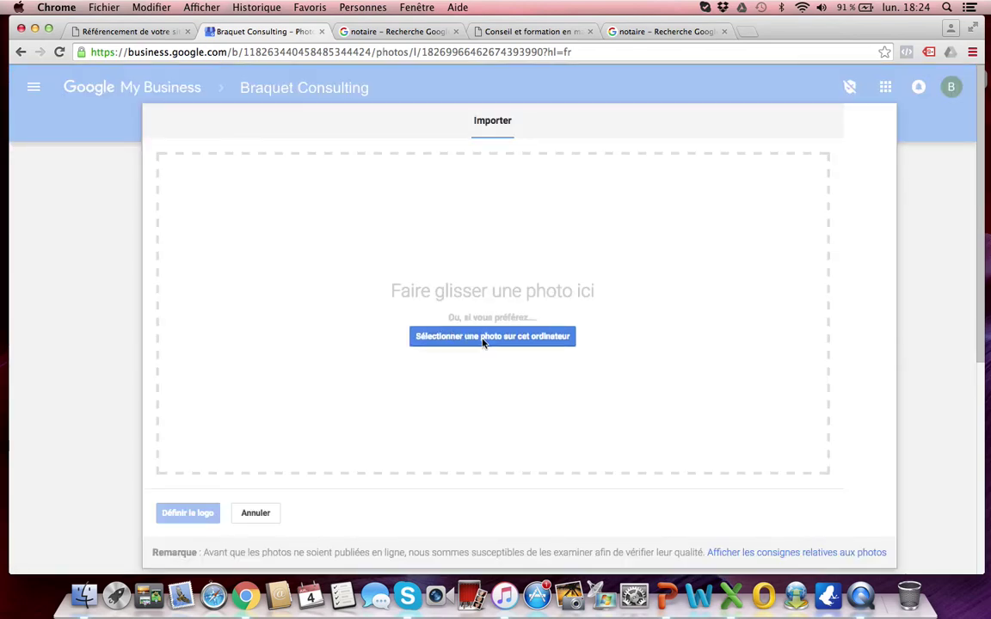
click(481, 340)
click(97, 168)
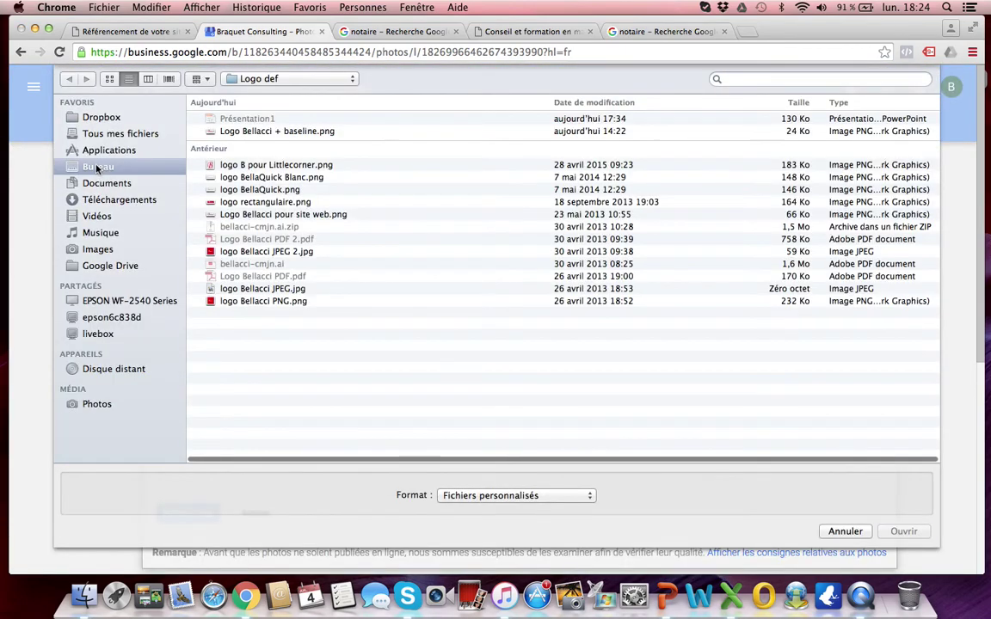
double_click(251, 120)
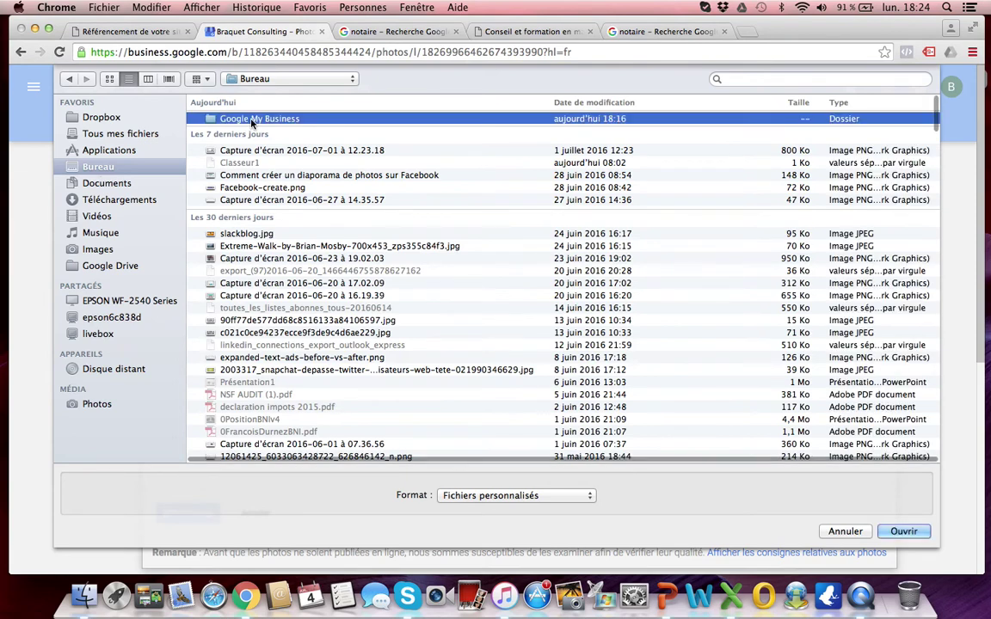
click(241, 120)
double_click(242, 120)
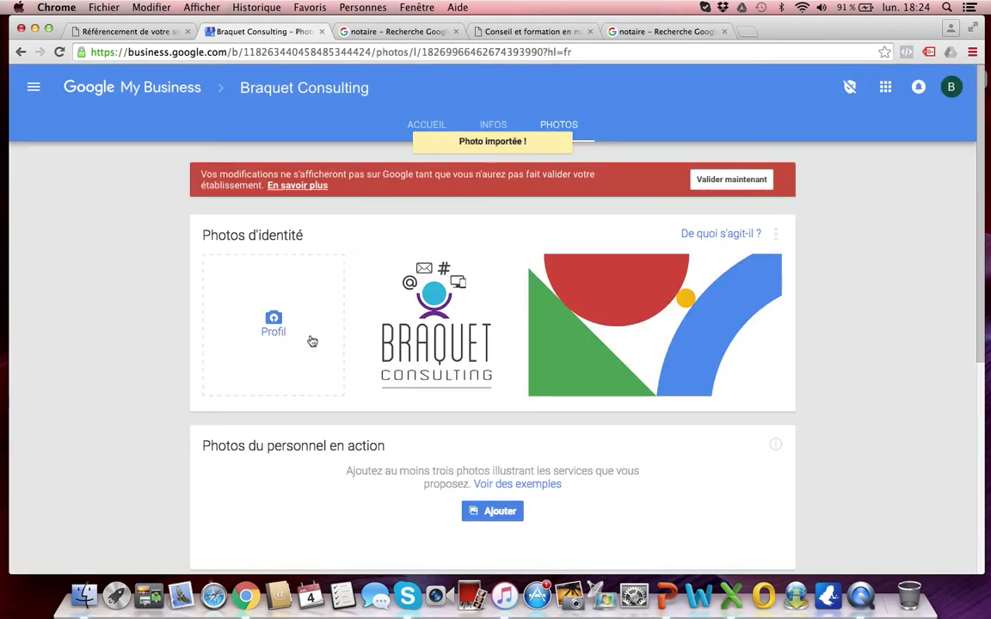
Step: Upload the -76 portrait from Dropbox's SARL Braquet Consulting WEB photos folder for the profile photo
click(274, 325)
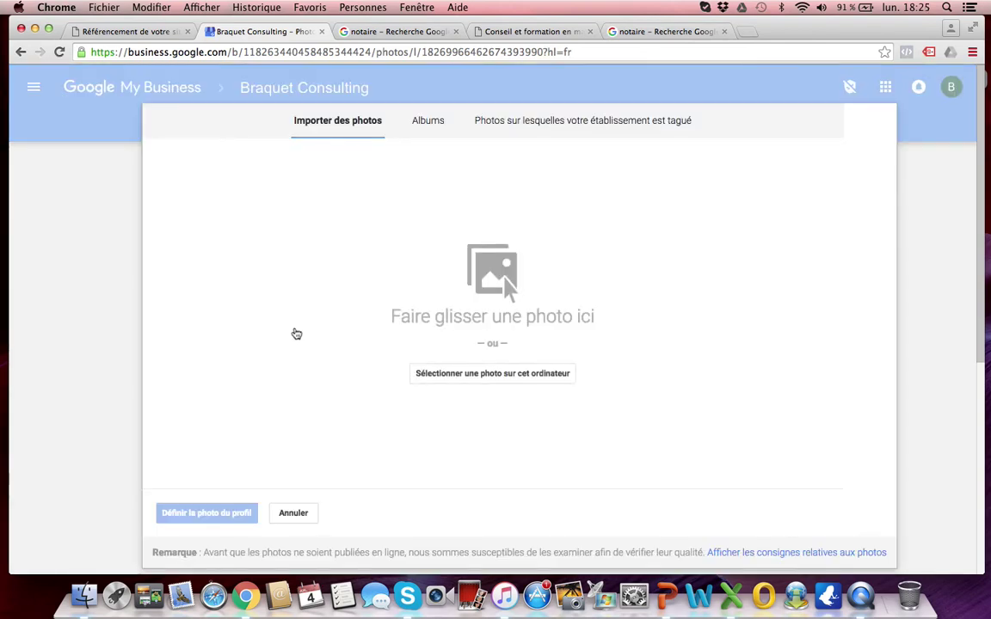
click(491, 374)
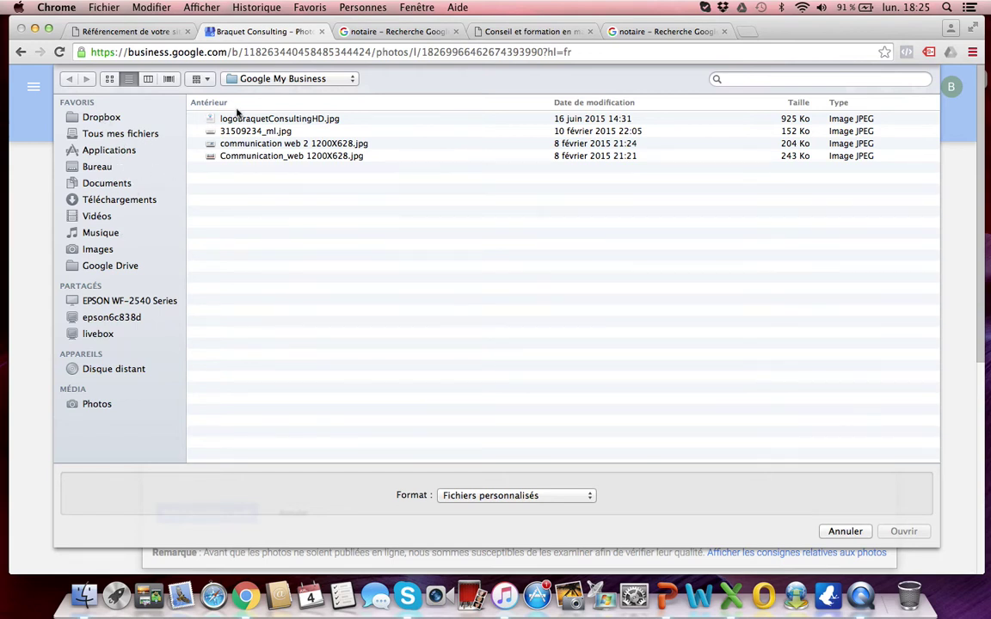
click(110, 121)
double_click(261, 155)
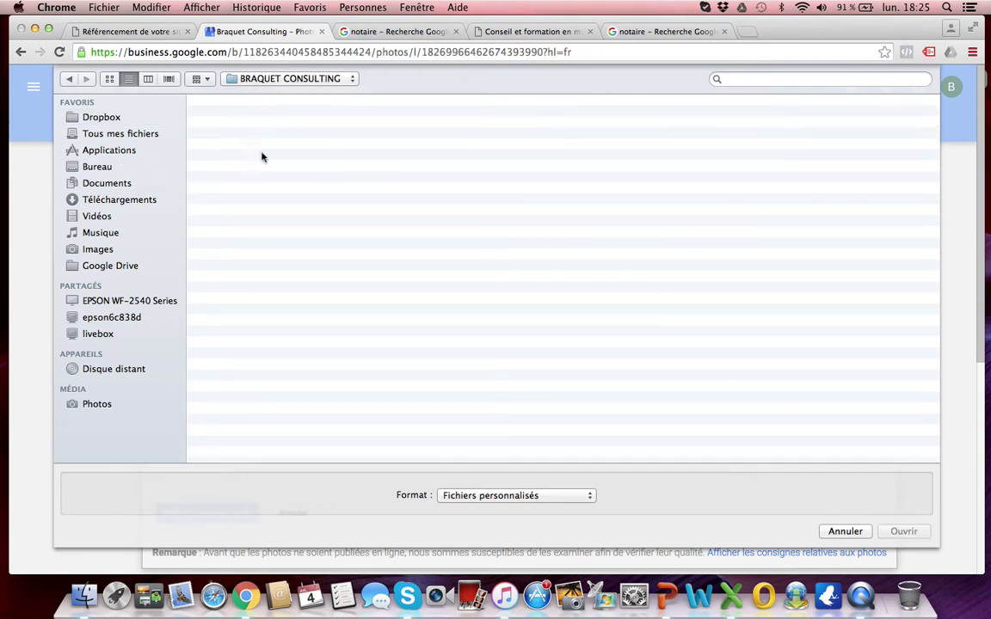
double_click(267, 193)
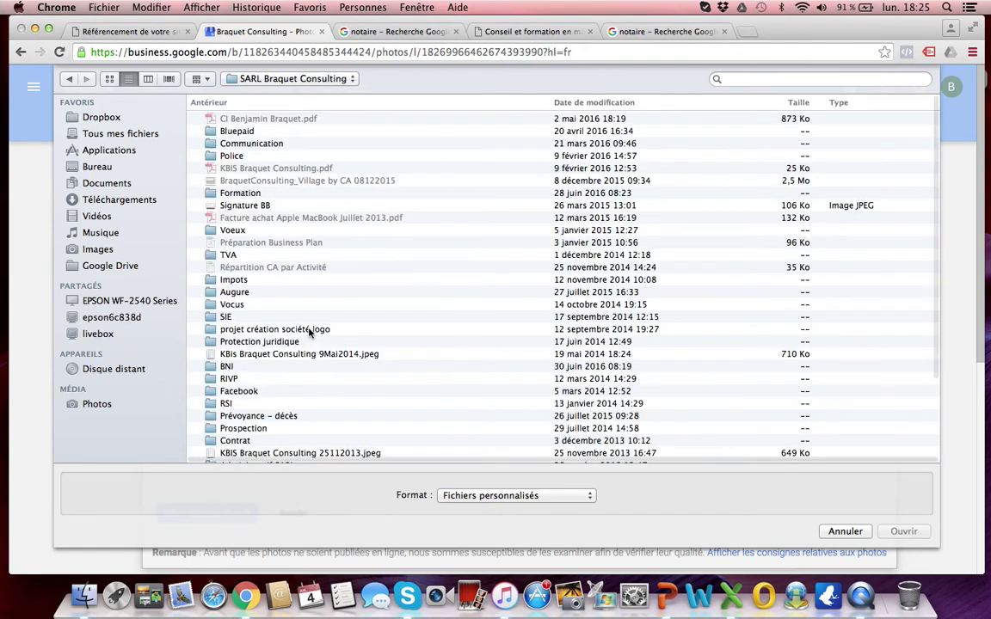
scroll(311, 333, down, 4)
scroll(309, 333, down, 2)
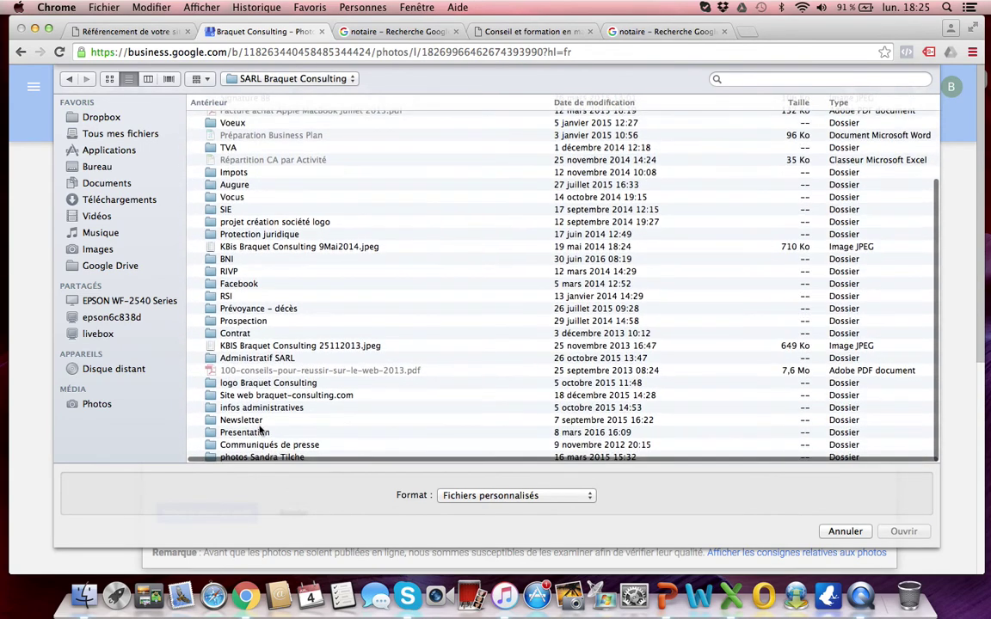
click(248, 456)
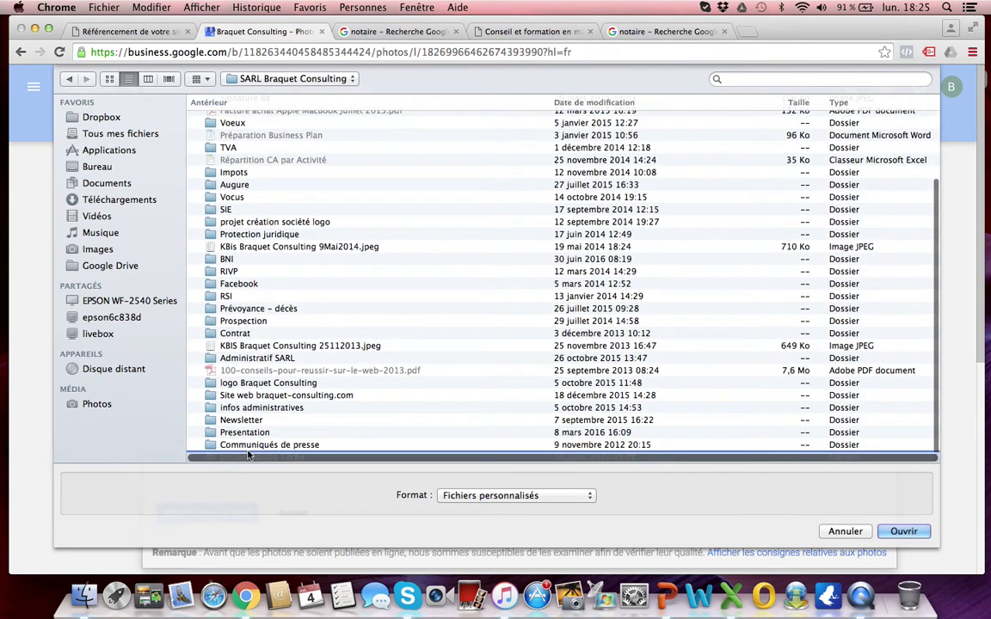
click(902, 531)
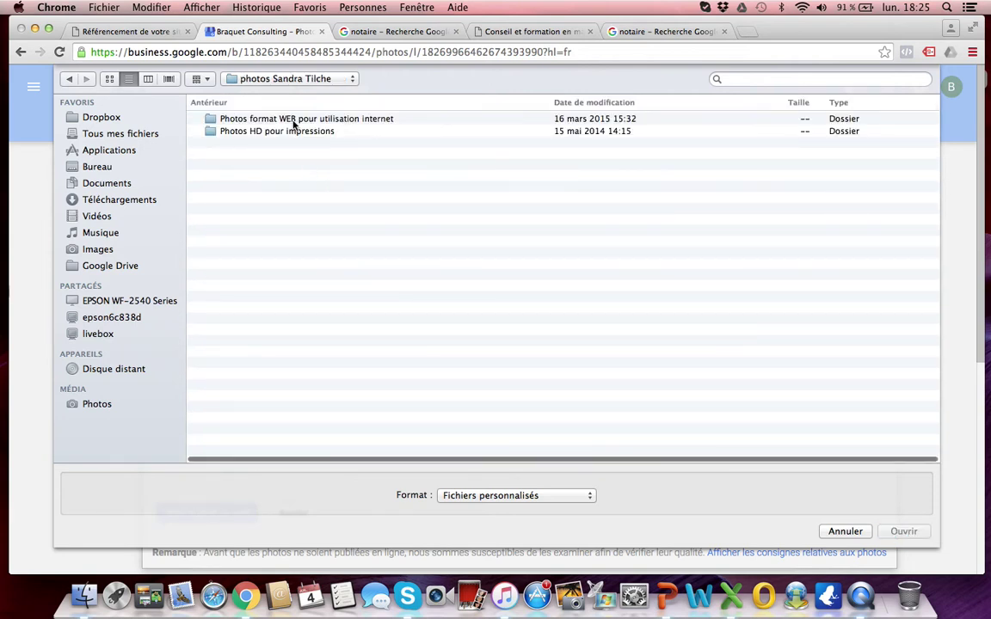
double_click(290, 119)
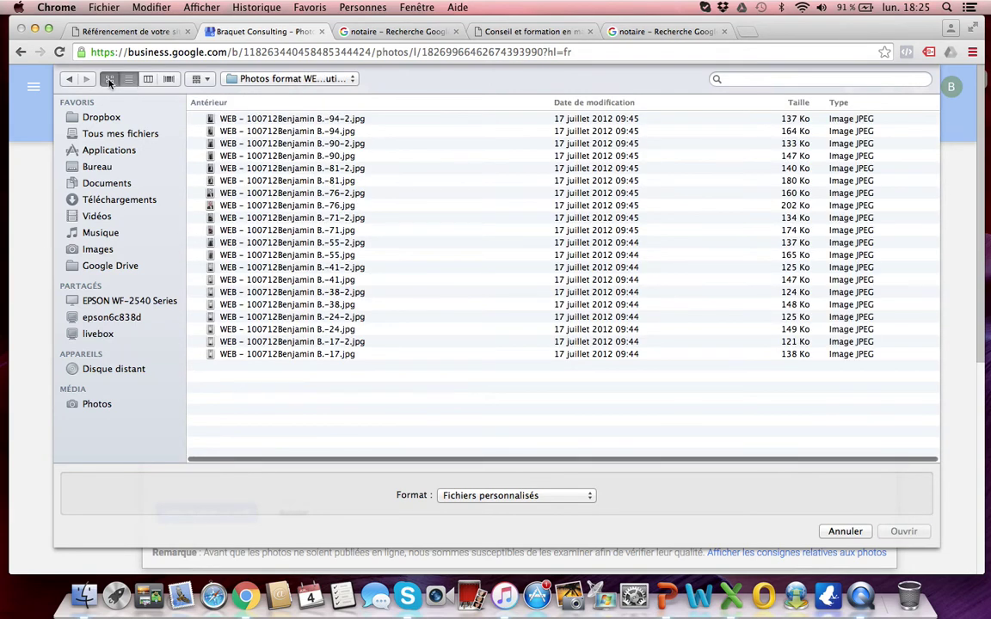
click(109, 79)
scroll(590, 163, right, 10)
scroll(590, 163, left, 5)
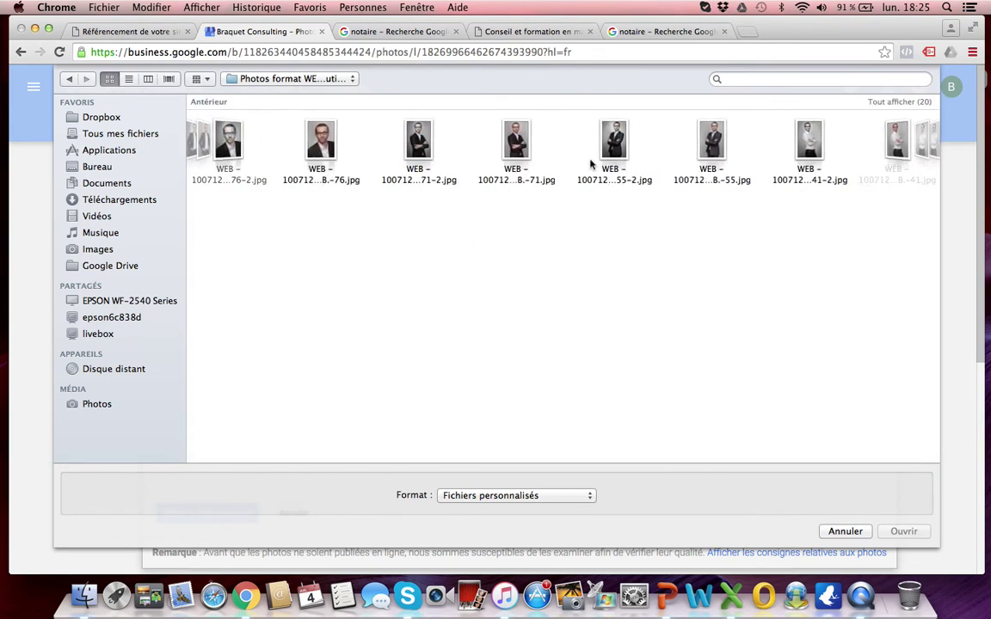
double_click(335, 144)
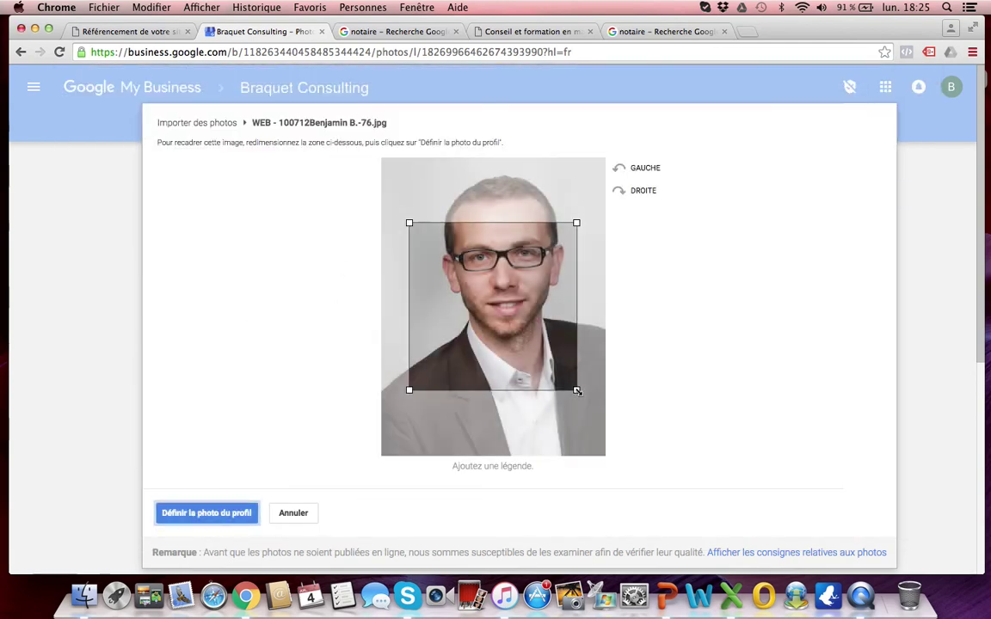
Step: Crop the portrait to a head-and-shoulders frame and set it as the profile photo
drag(577, 391, 631, 426)
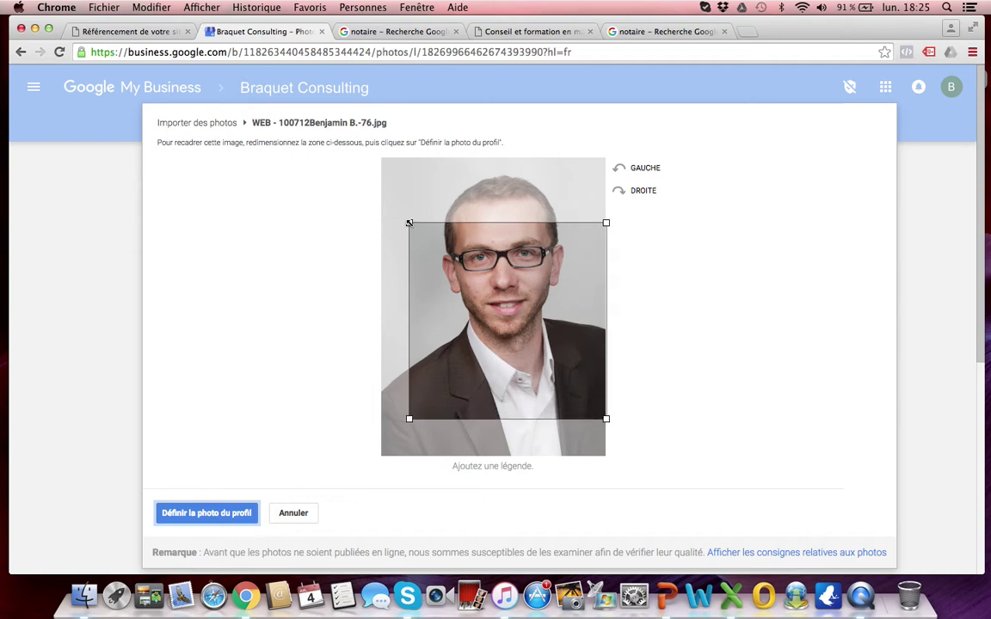
drag(409, 224, 360, 155)
drag(520, 265, 520, 244)
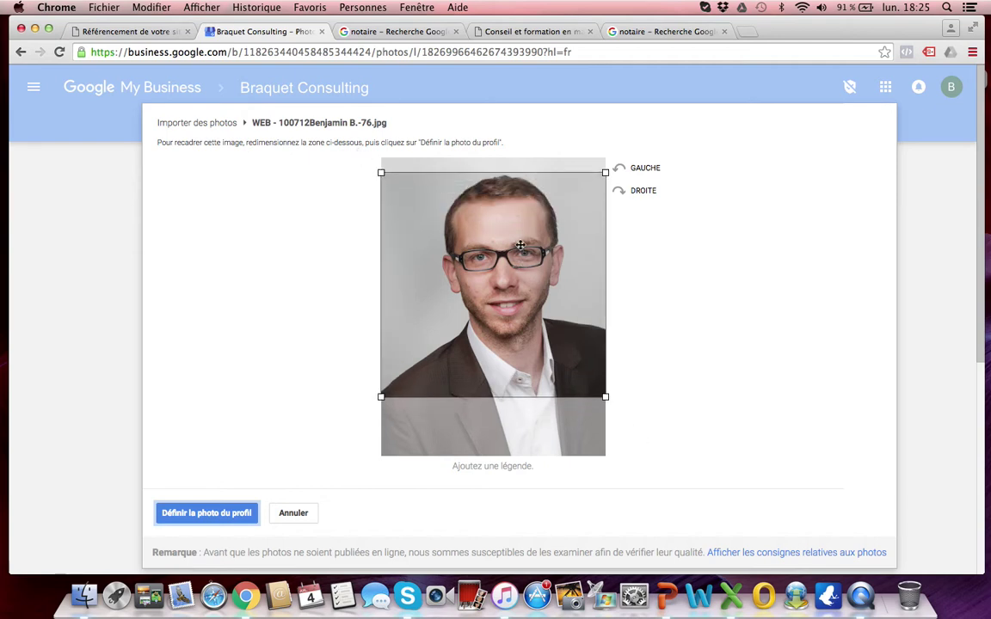
click(220, 516)
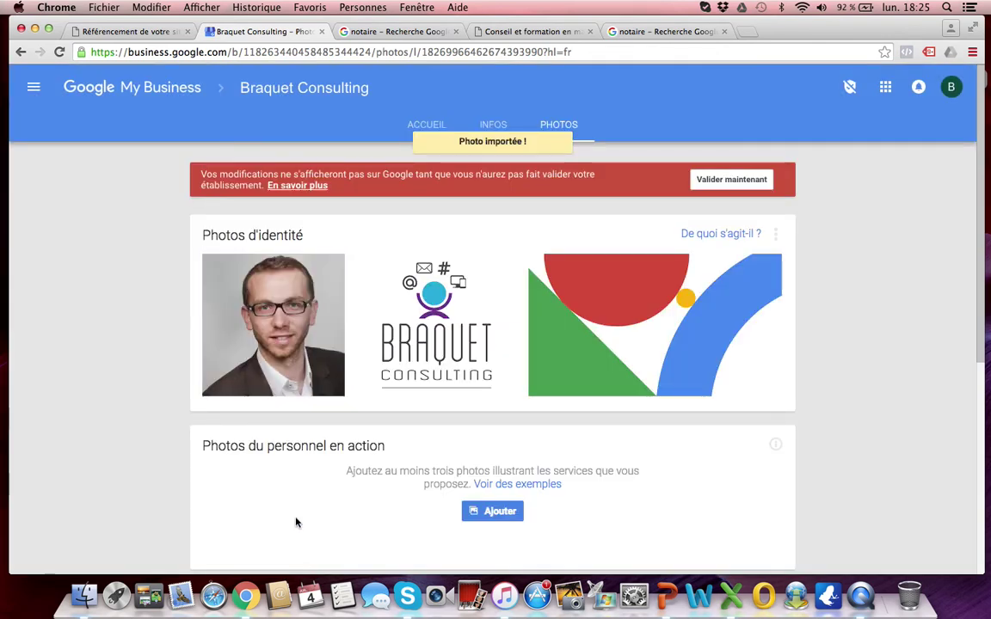
Step: Add Communication_web 1200X628.jpg from Bureau > Google My Business to 'Photos du personnel en action'
scroll(296, 522, down, 3)
click(495, 373)
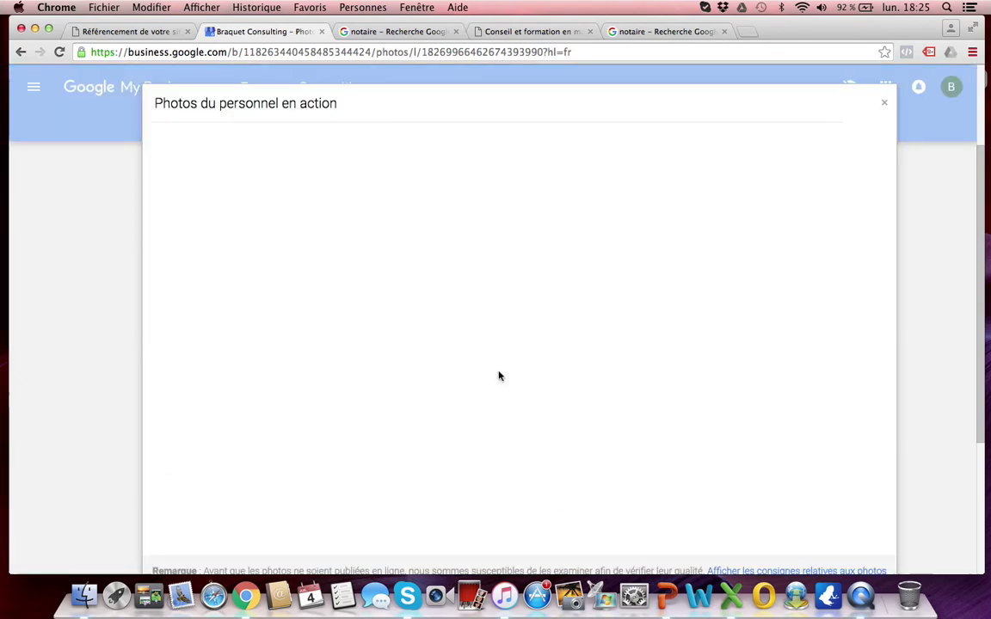
click(481, 340)
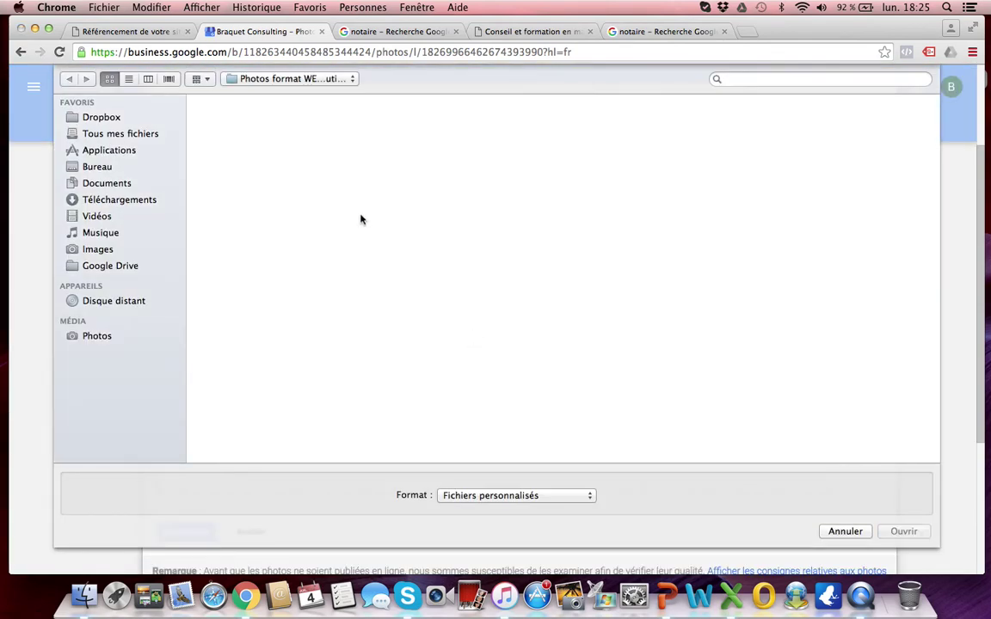
click(97, 167)
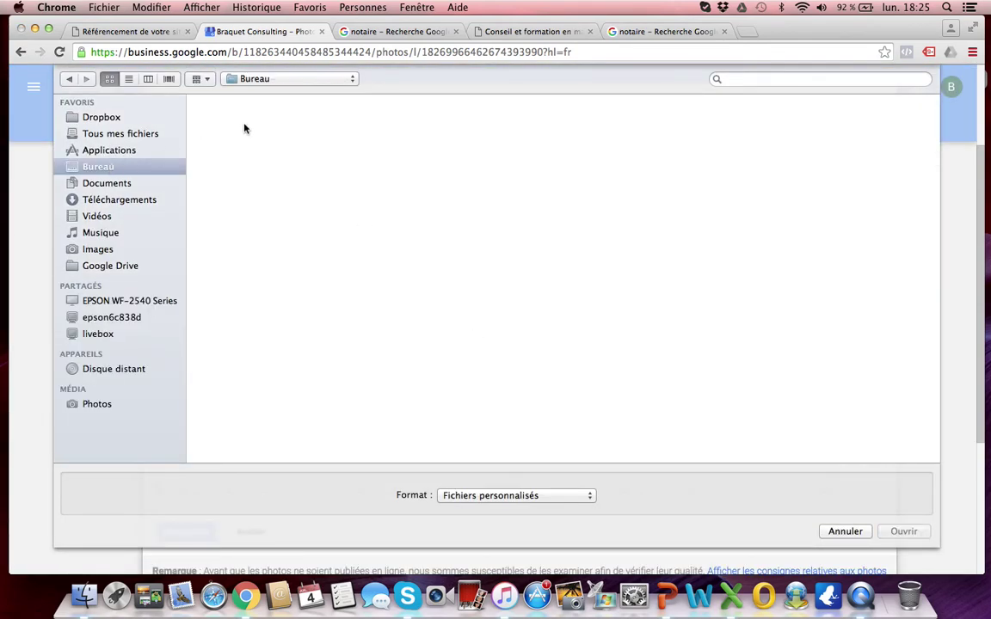
double_click(235, 148)
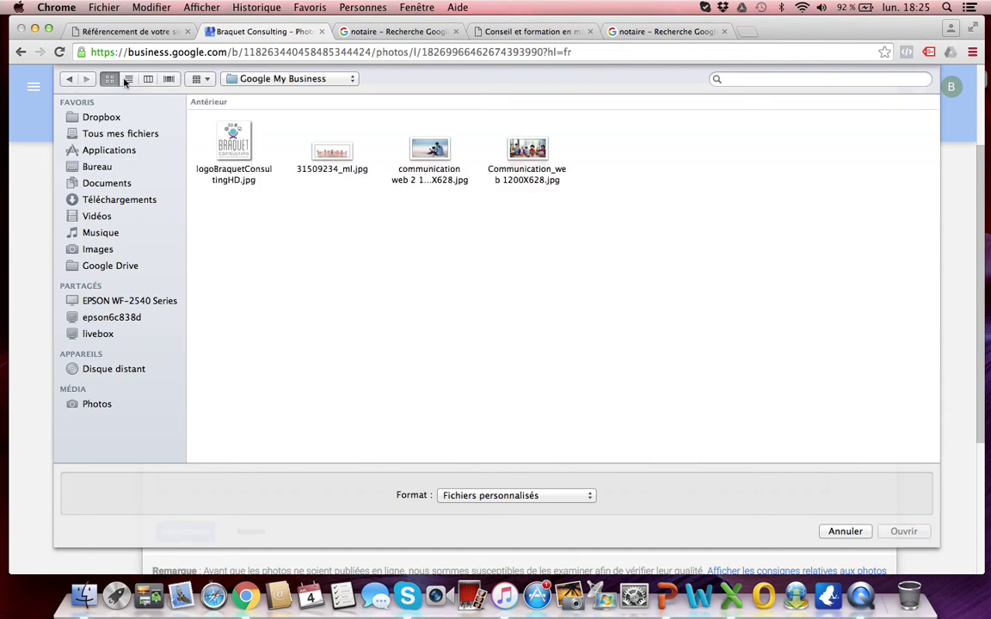
double_click(527, 151)
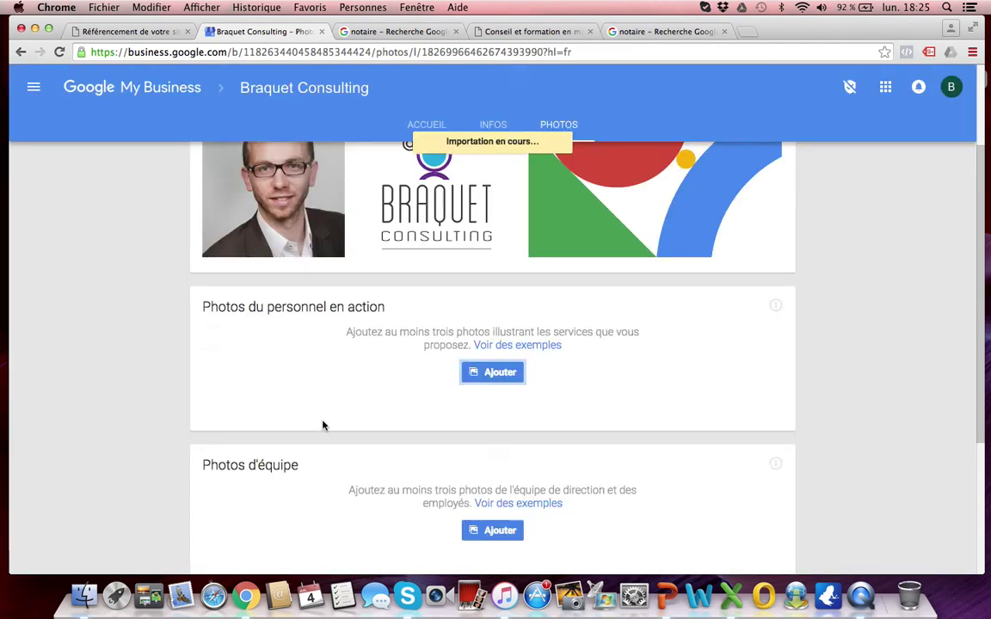
scroll(487, 464, down, 5)
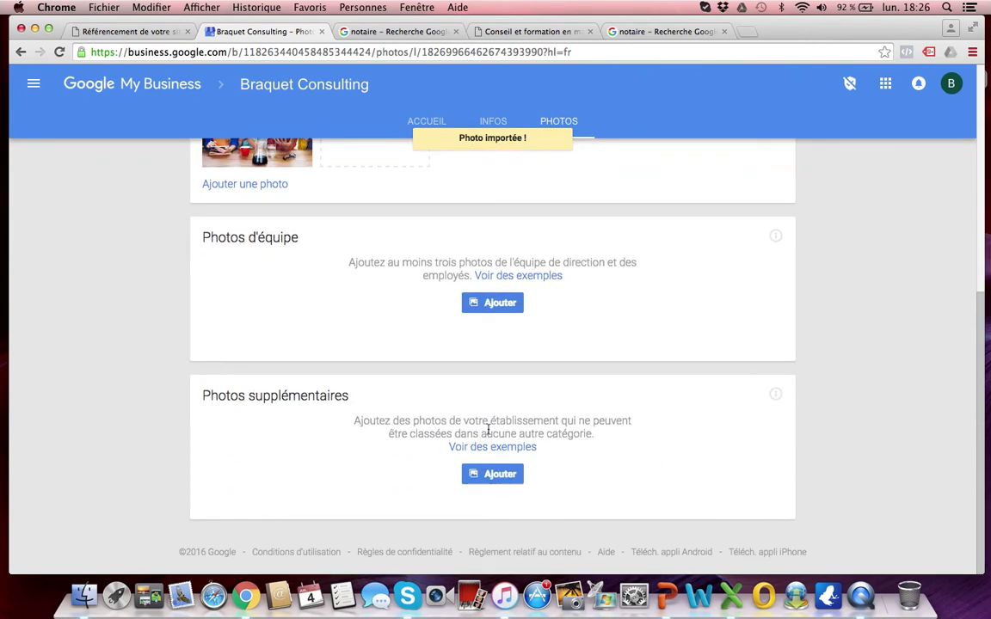
scroll(486, 430, up, 8)
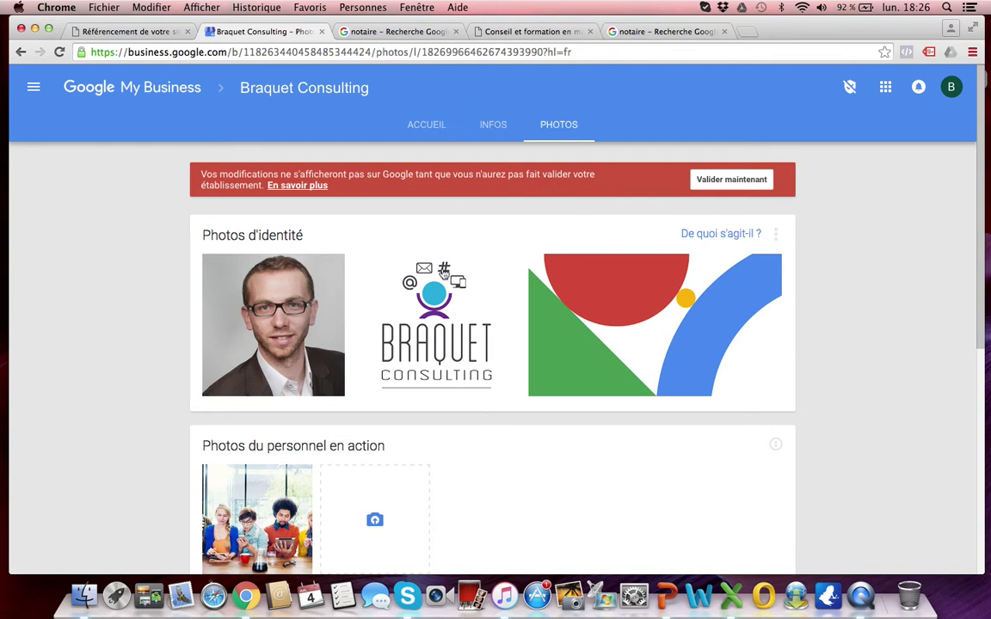
Step: Go back to the ACCUEIL dashboard and bring the Chrome window to the front
mouse_move(312, 325)
click(430, 129)
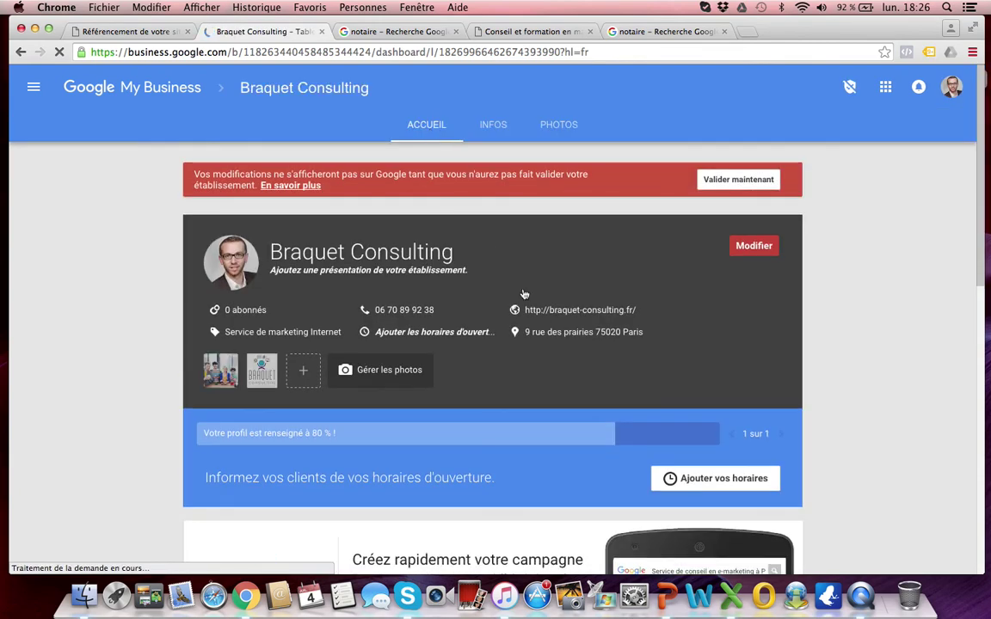
key(ctrl+super+Escape)
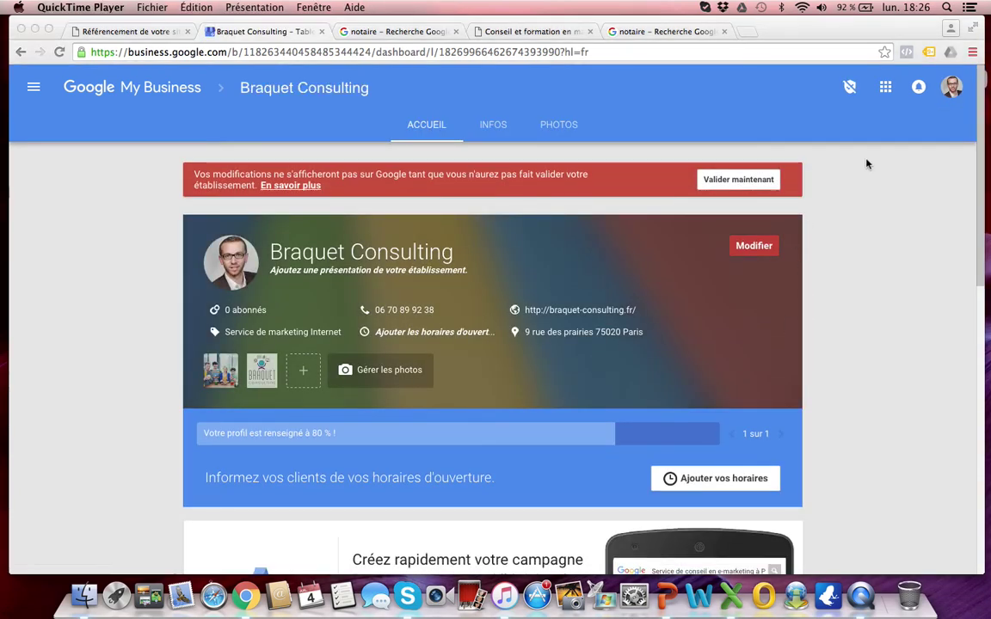
click(749, 244)
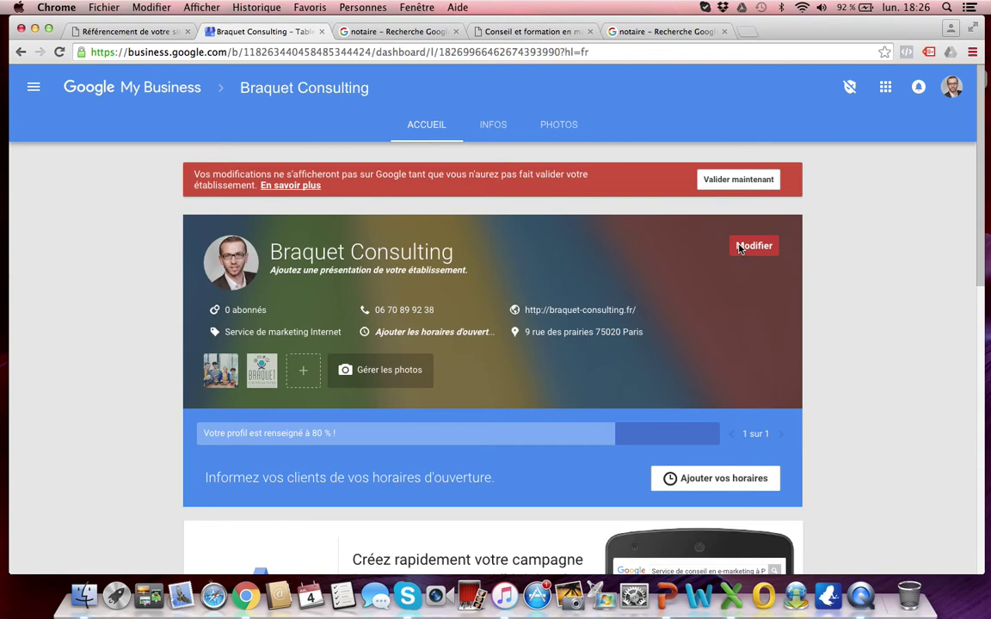
click(751, 249)
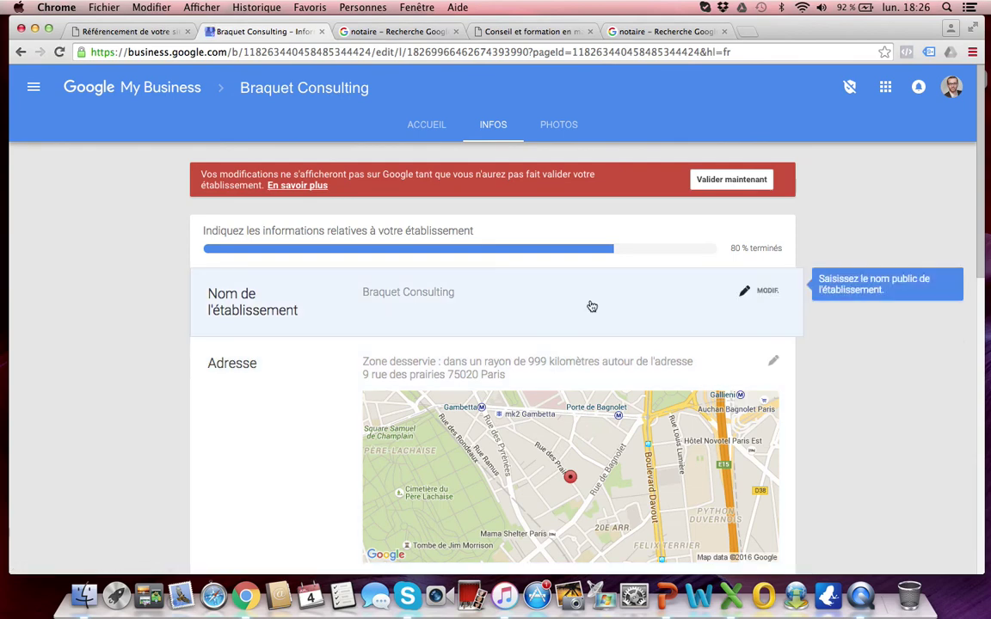
scroll(592, 306, down, 5)
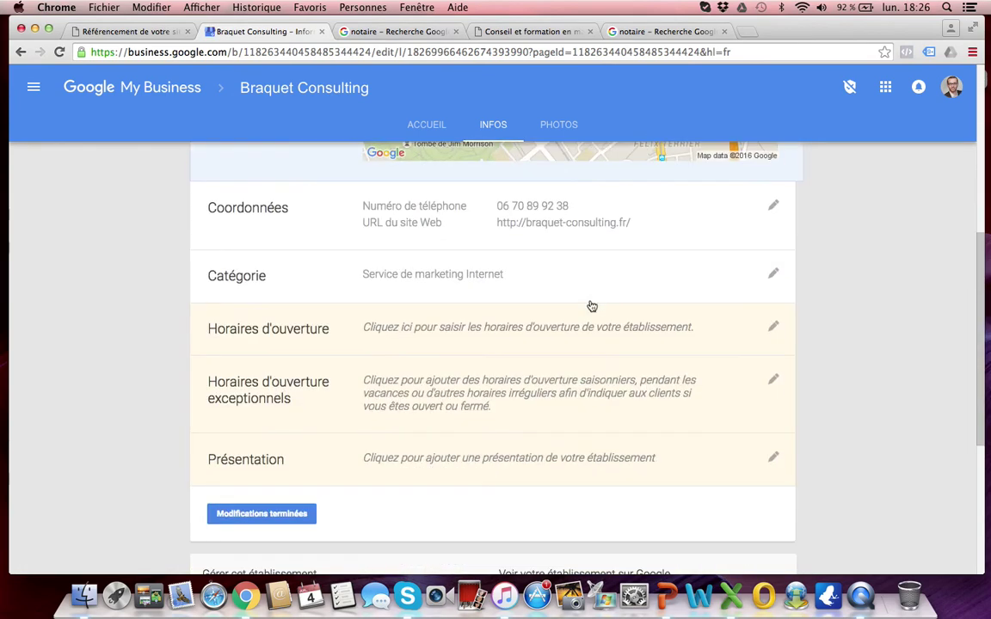
scroll(591, 306, down, 2)
click(262, 426)
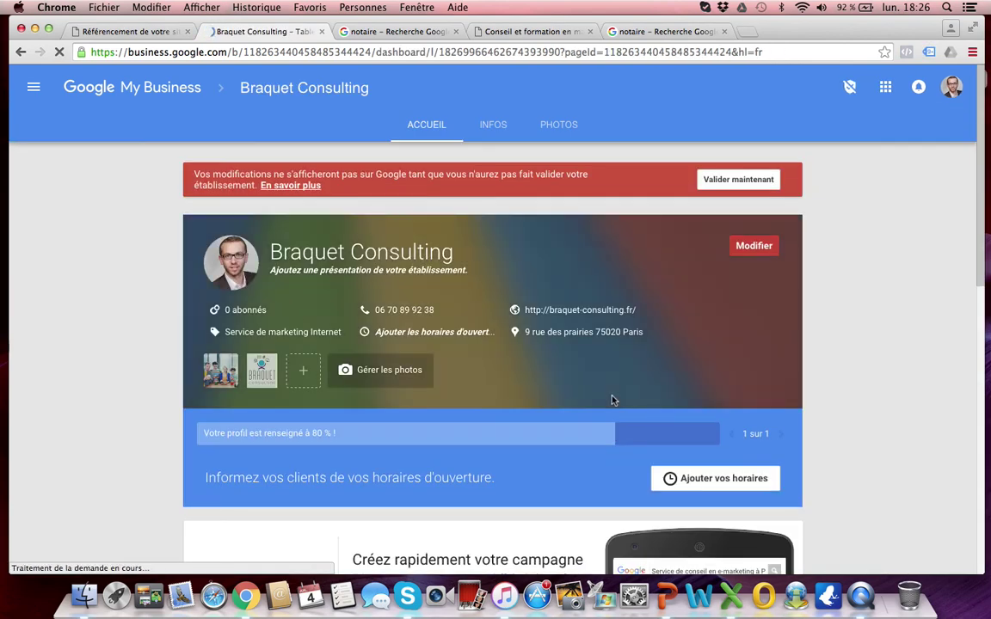
click(734, 486)
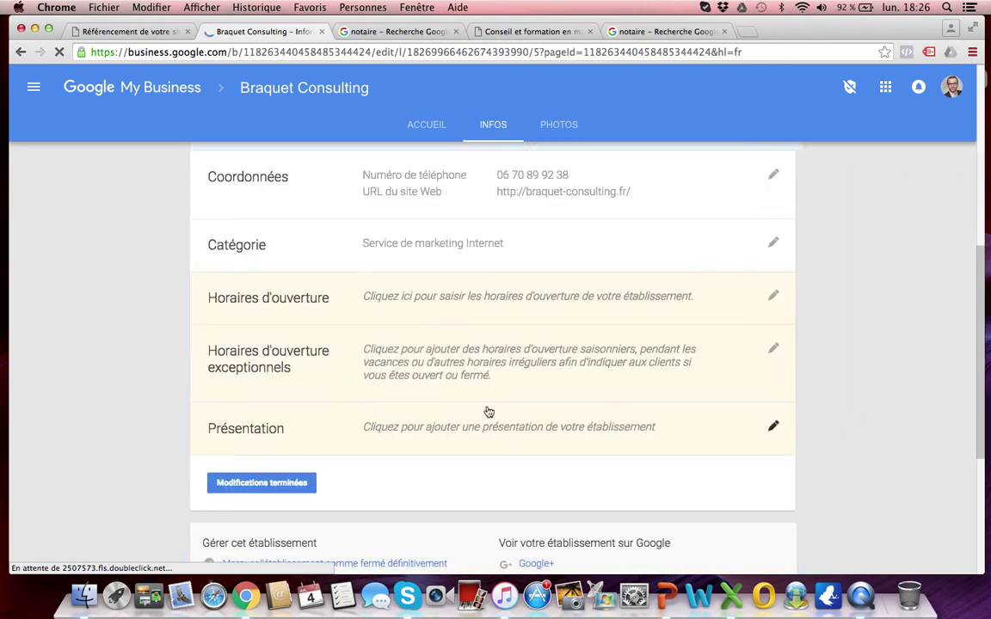
Step: Save Jours ouvrables hours of 09:00 to 20:00 and finish with Modifications terminées
click(757, 296)
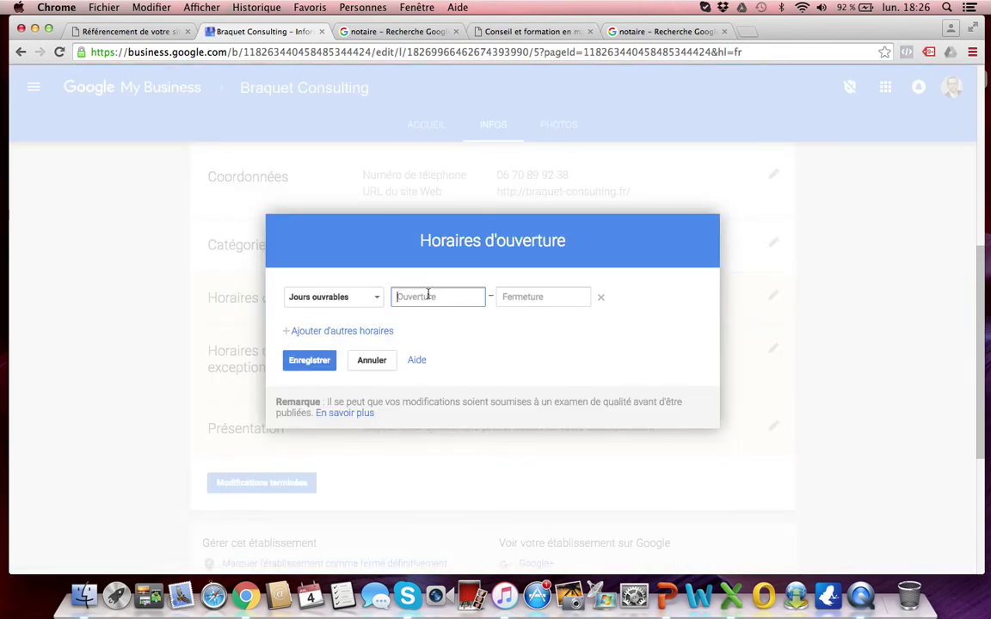
text(9)
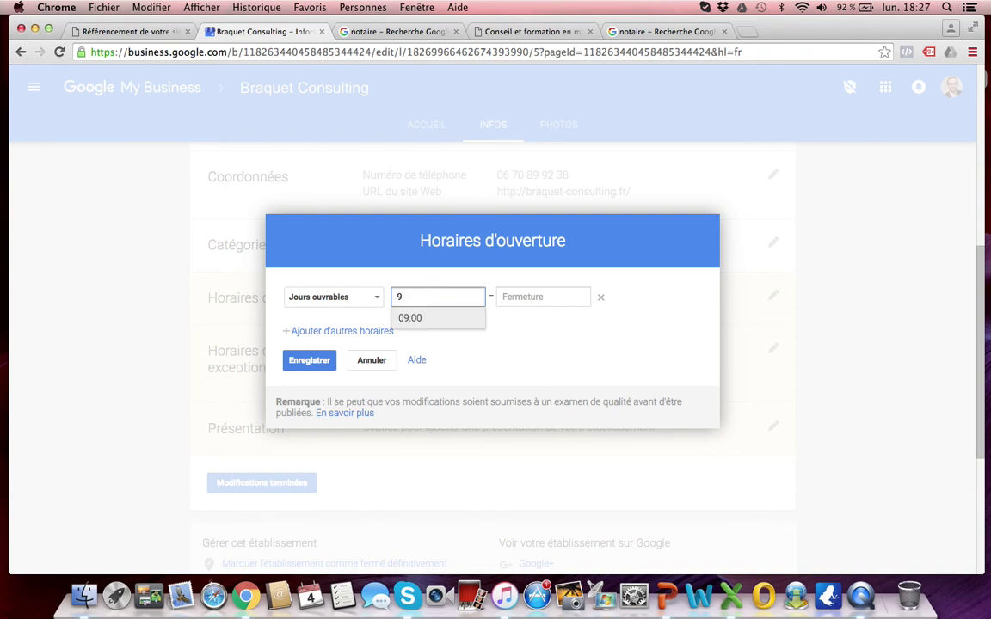
click(429, 319)
click(543, 296)
text(20)
click(543, 320)
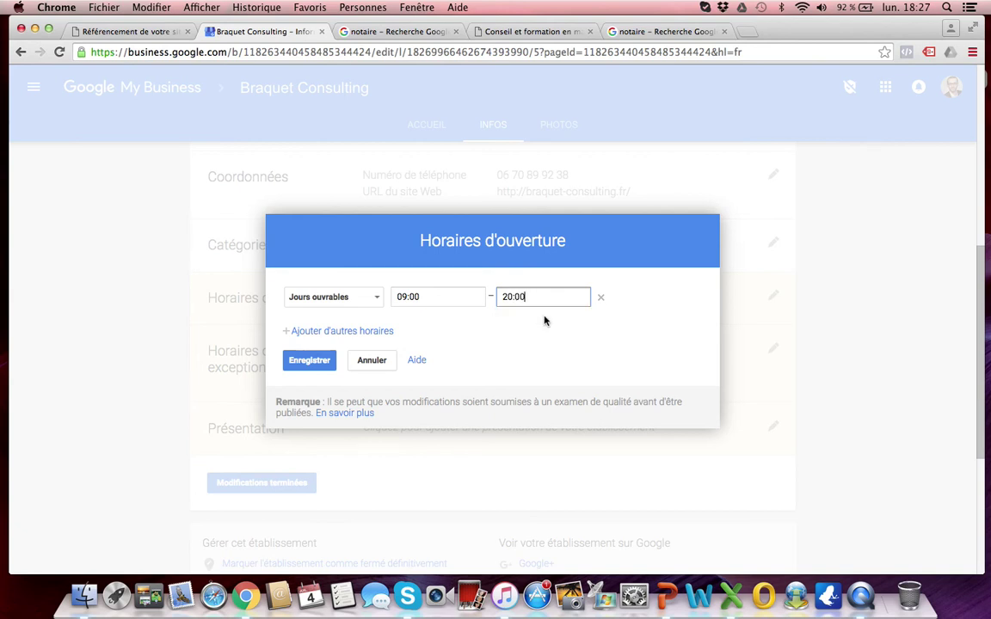
click(297, 360)
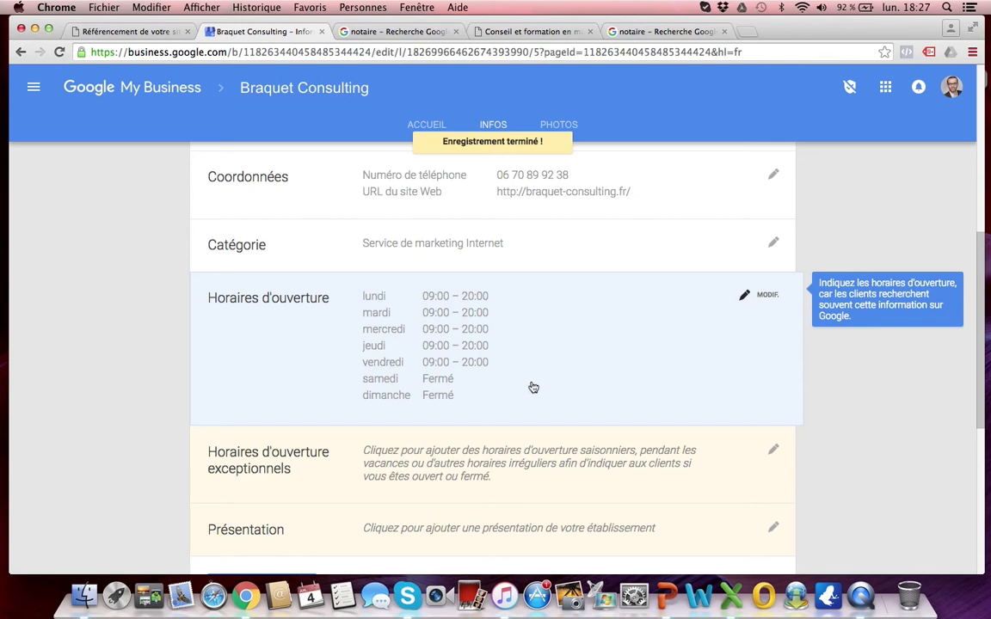
scroll(542, 389, down, 5)
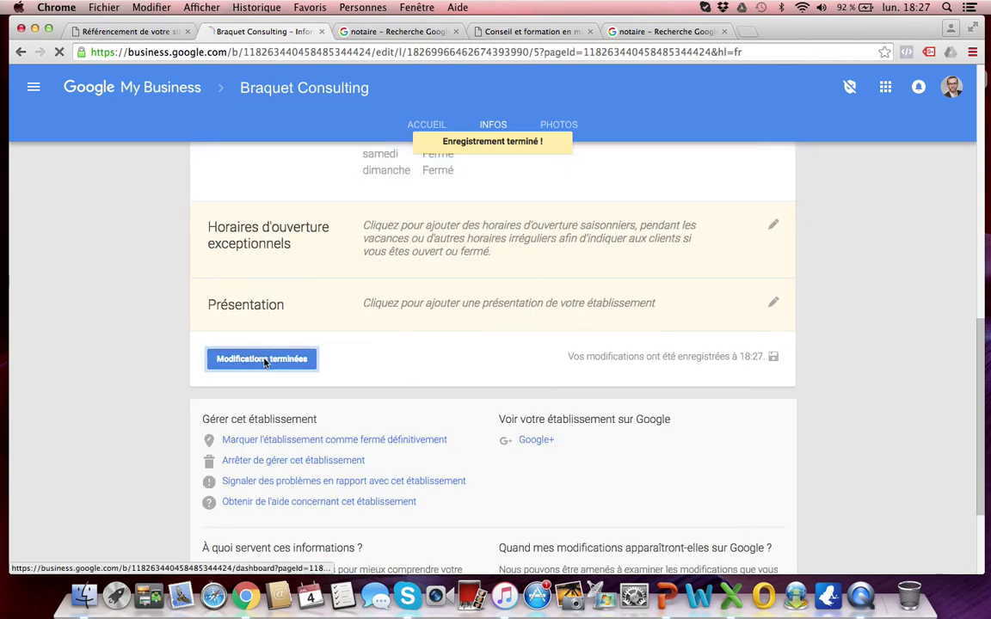
click(266, 358)
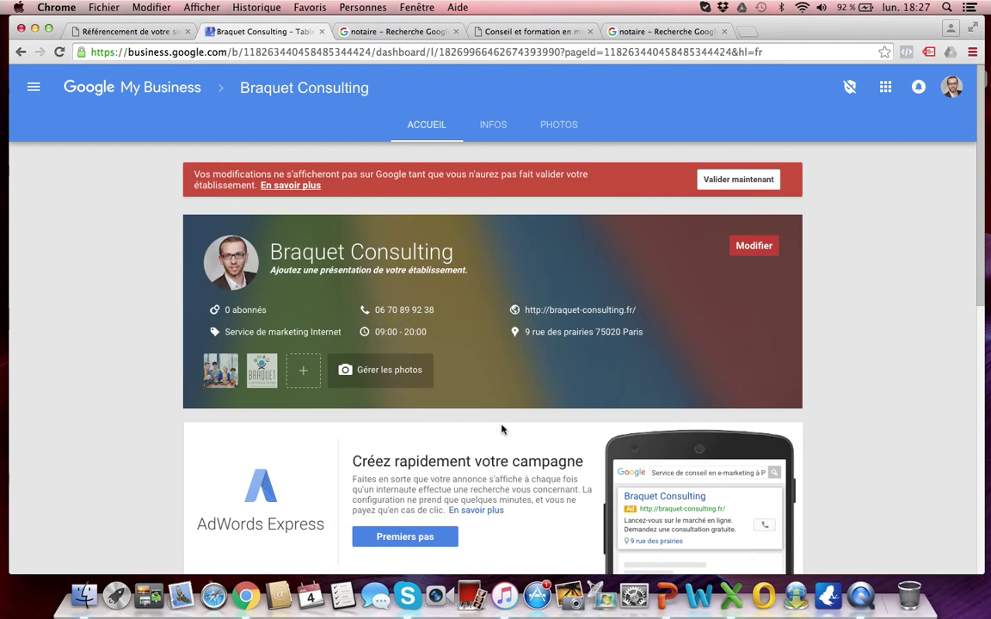
scroll(99, 427, down, 5)
scroll(100, 426, up, 4)
scroll(99, 427, down, 3)
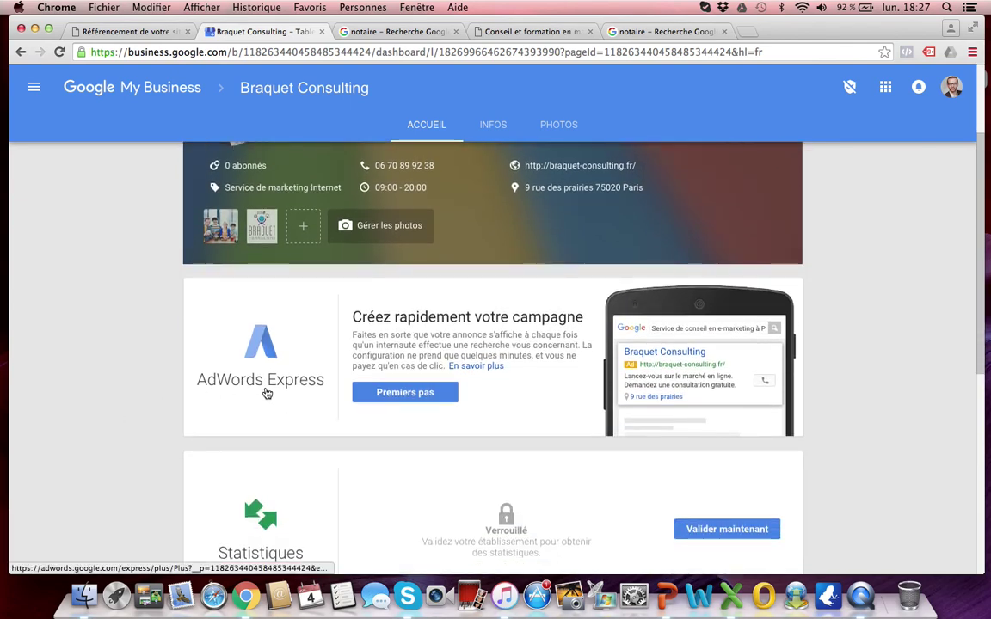
scroll(267, 393, down, 2)
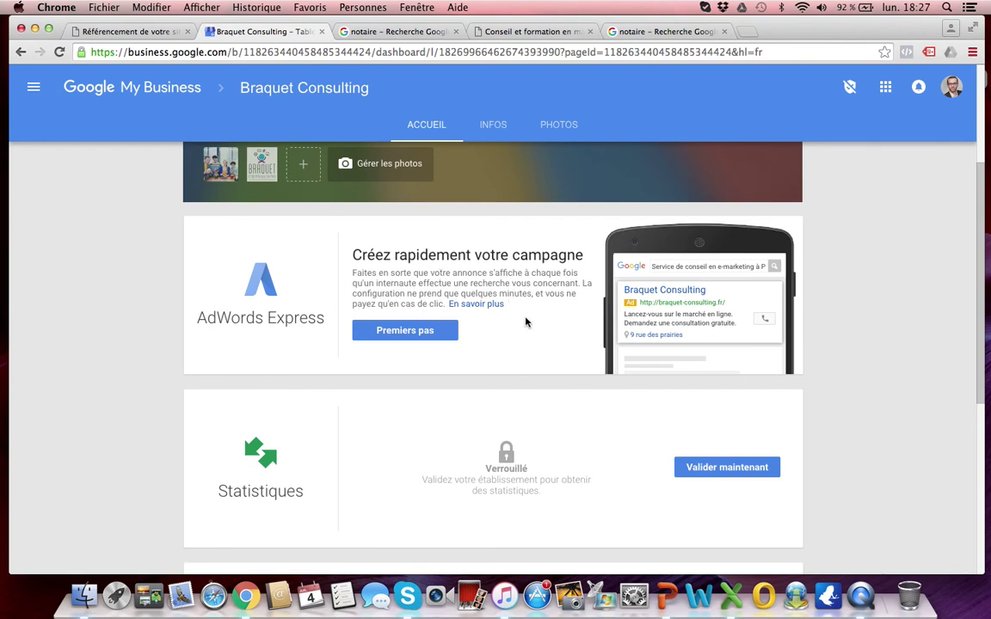
scroll(152, 337, down, 3)
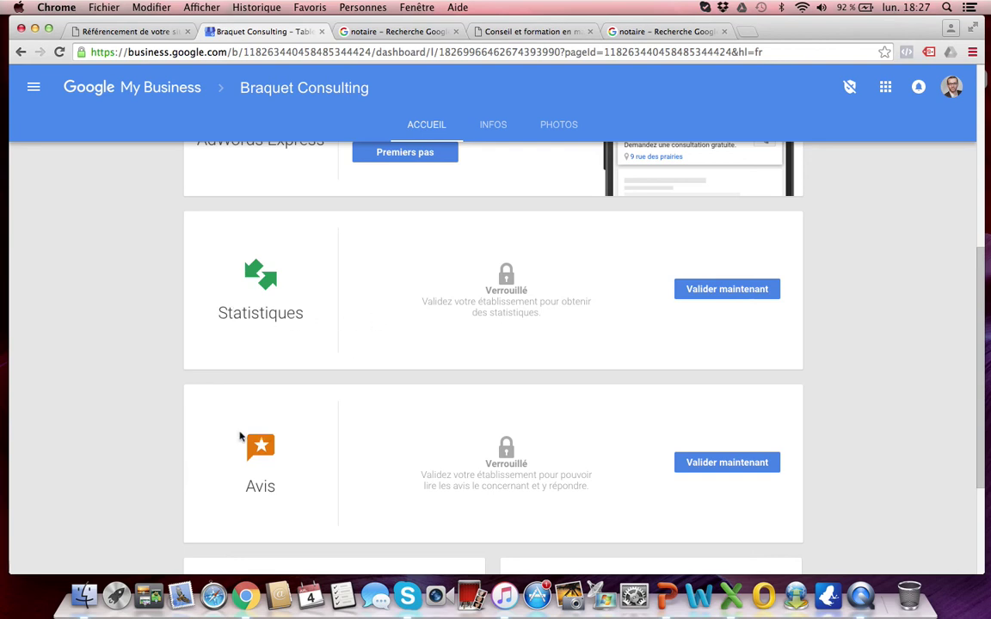
scroll(486, 435, down, 2)
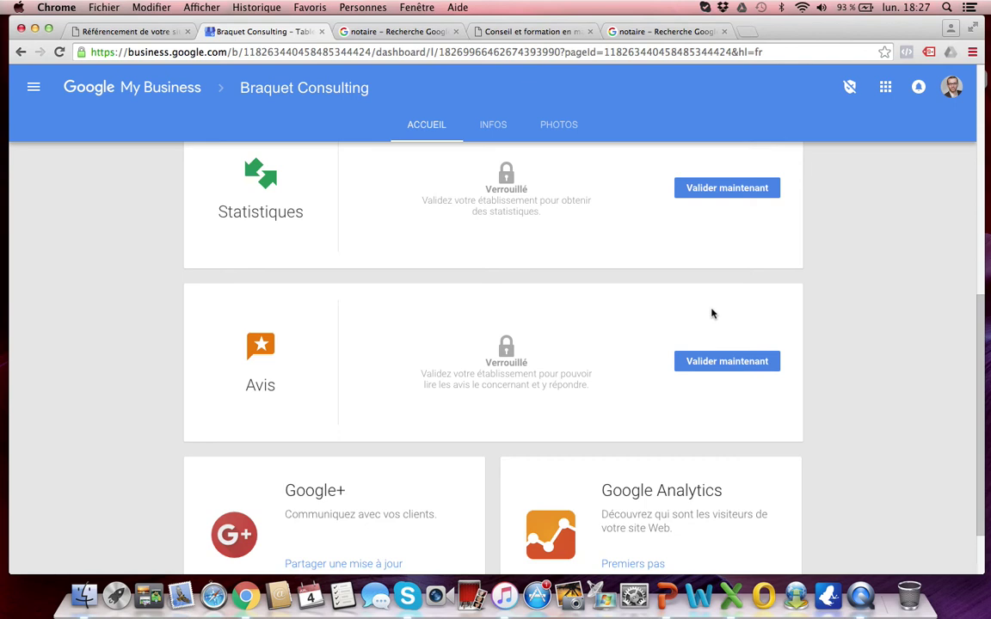
scroll(712, 314, down, 2)
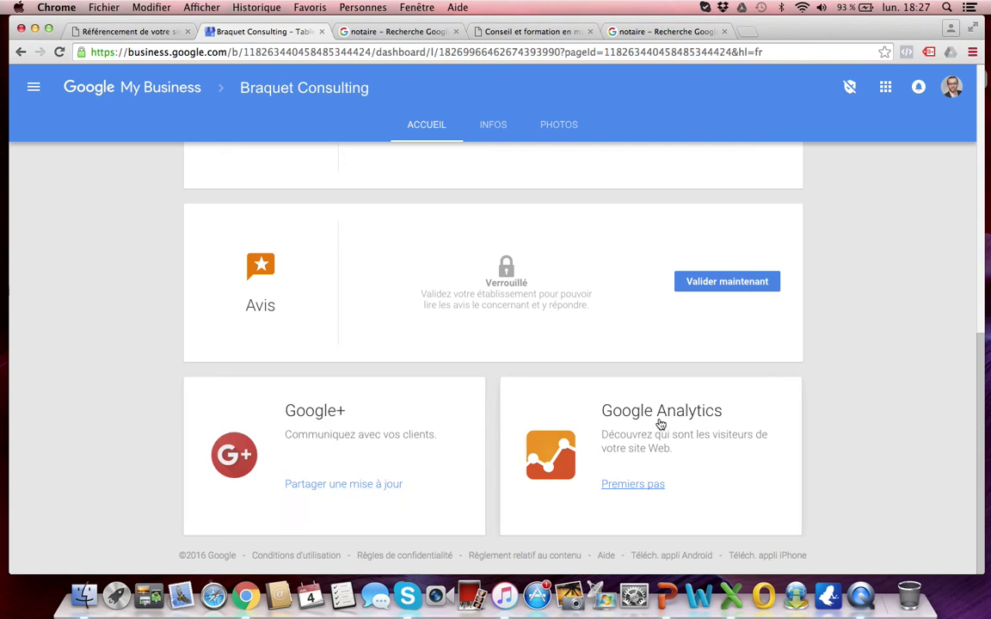
scroll(659, 423, up, 10)
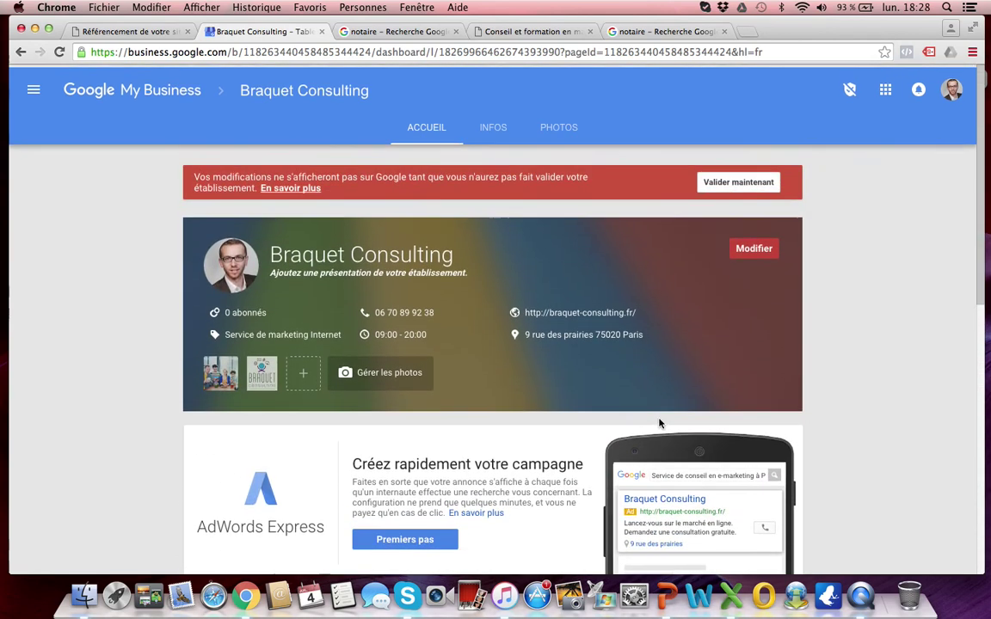
mouse_move(383, 331)
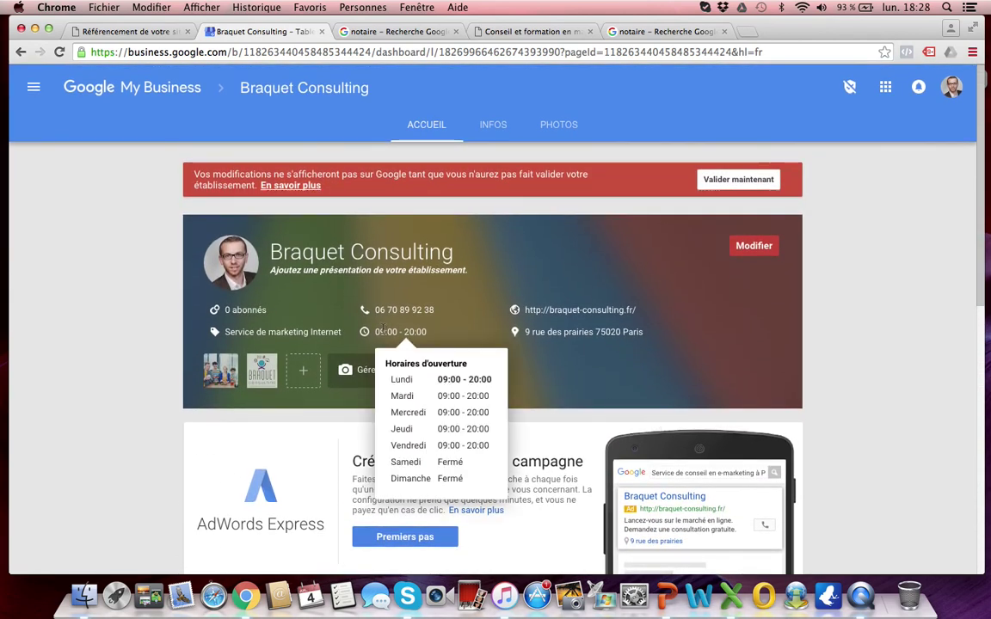
Step: Switch to the 'notaire' search results and scroll through the notary's panel, reviews and web results
click(644, 33)
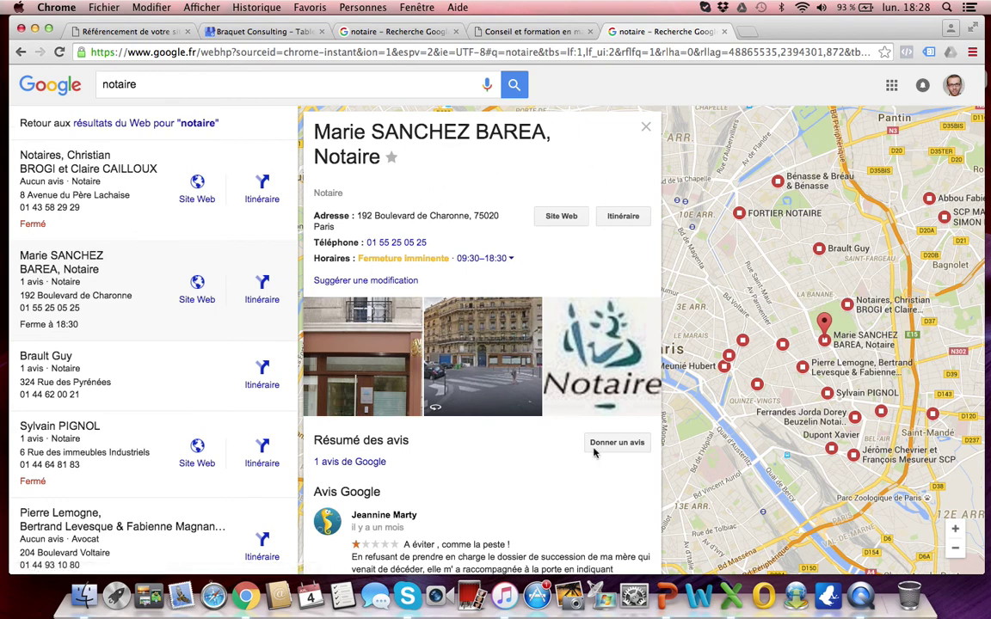
scroll(506, 469, down, 2)
scroll(557, 516, up, 1)
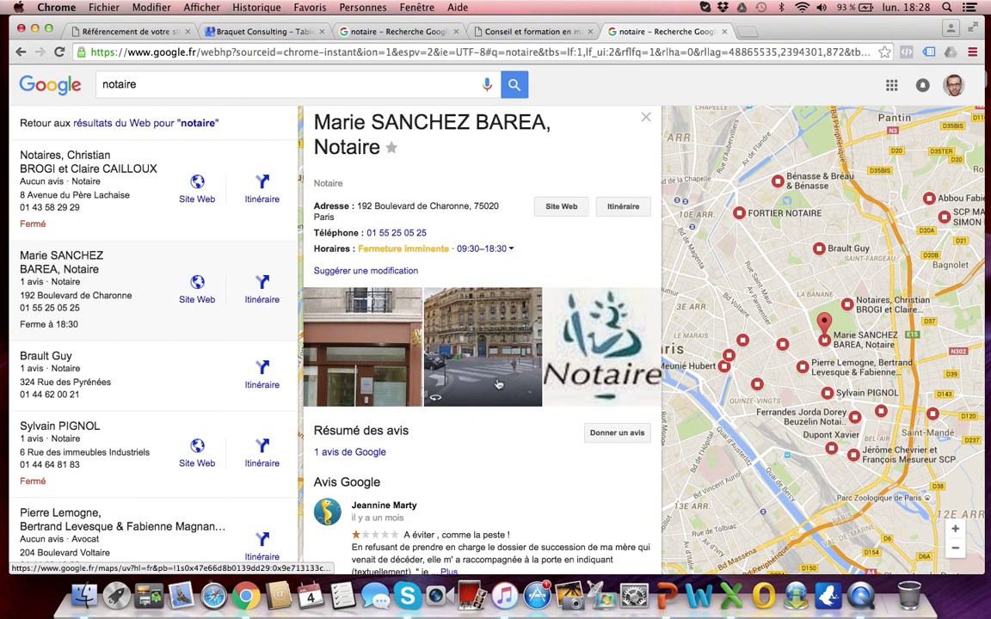
scroll(497, 385, down, 5)
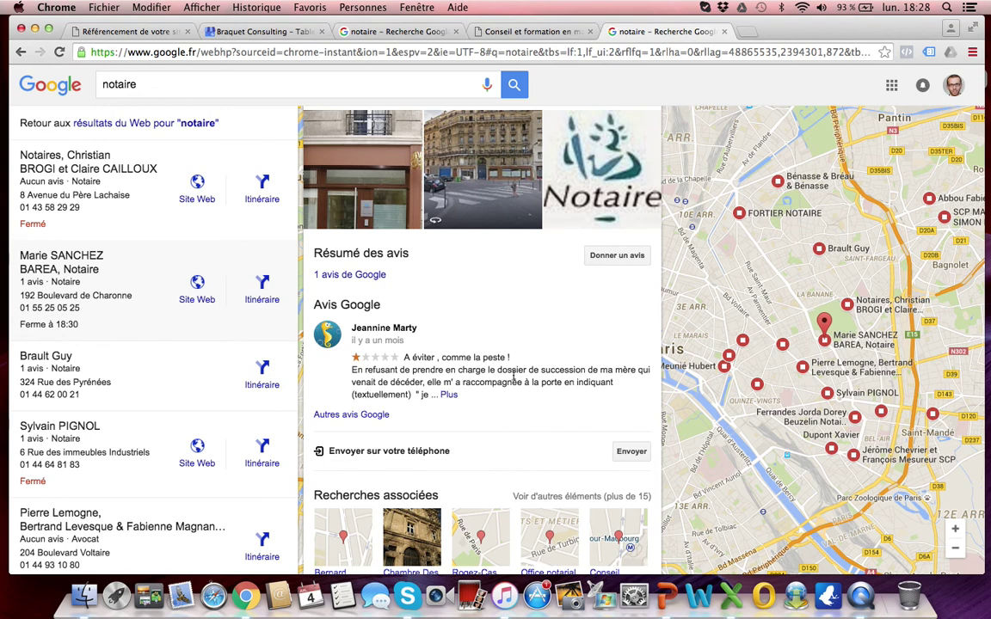
scroll(502, 370, down, 3)
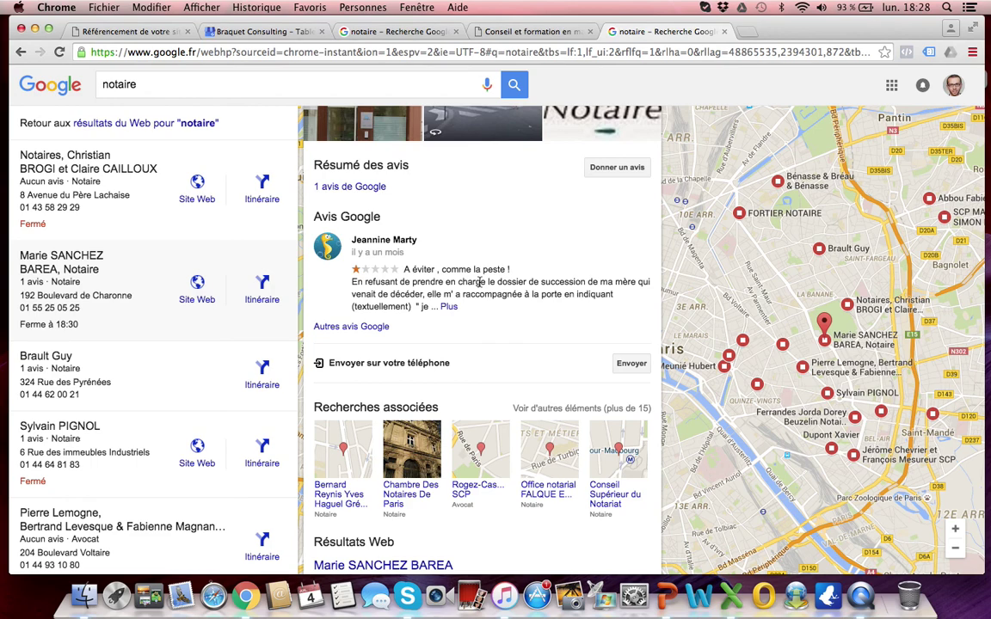
scroll(479, 282, up, 3)
scroll(480, 349, down, 5)
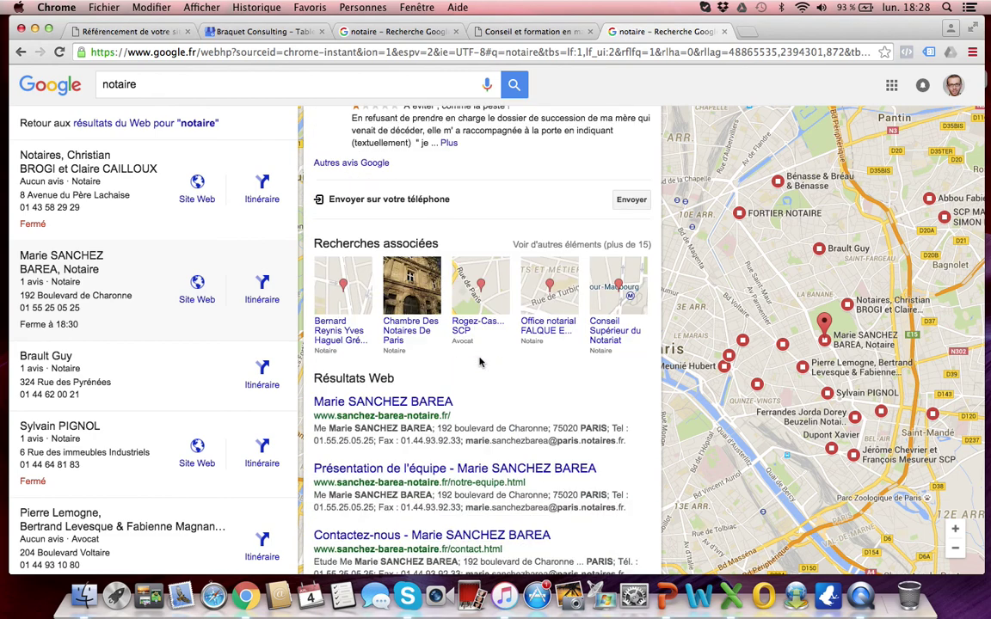
scroll(480, 362, down, 2)
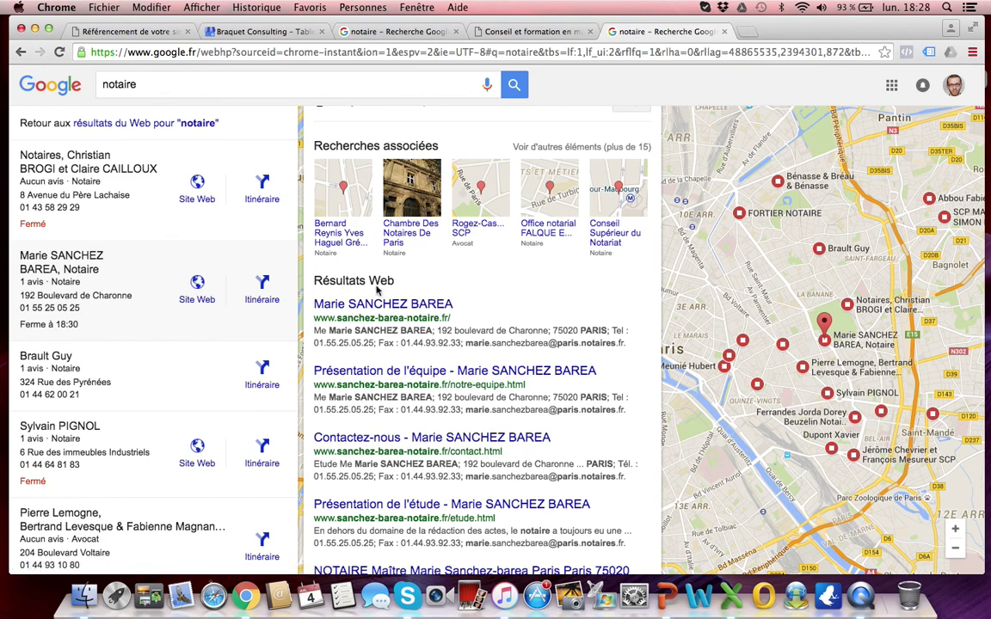
scroll(545, 394, down, 2)
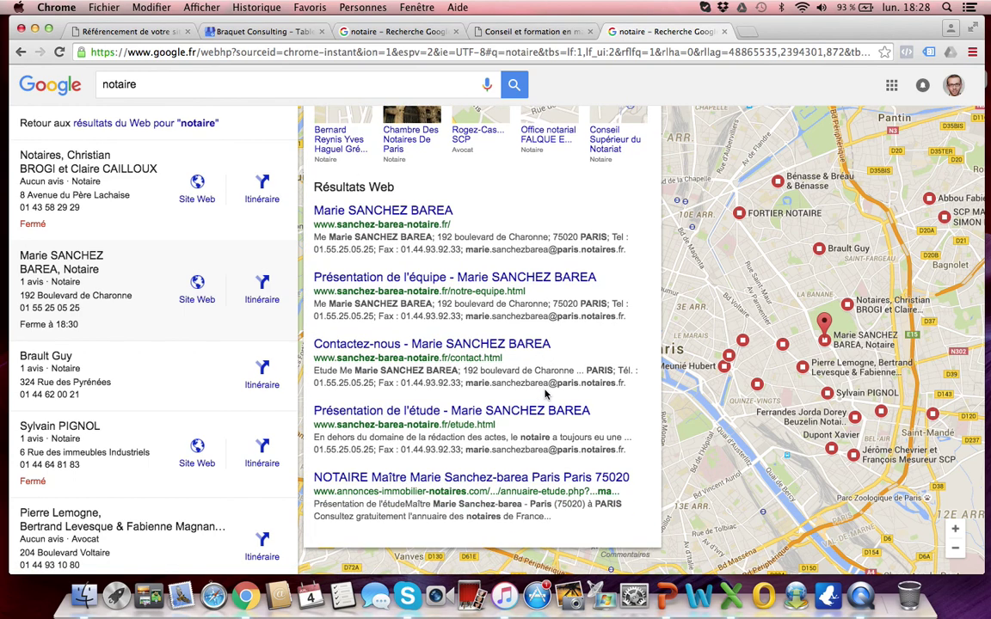
scroll(545, 394, up, 10)
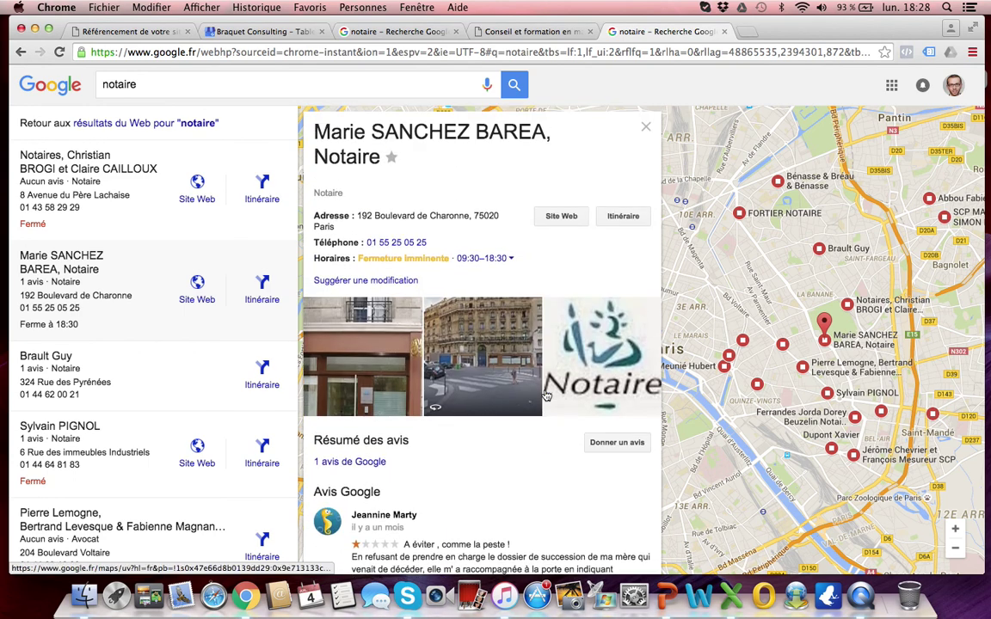